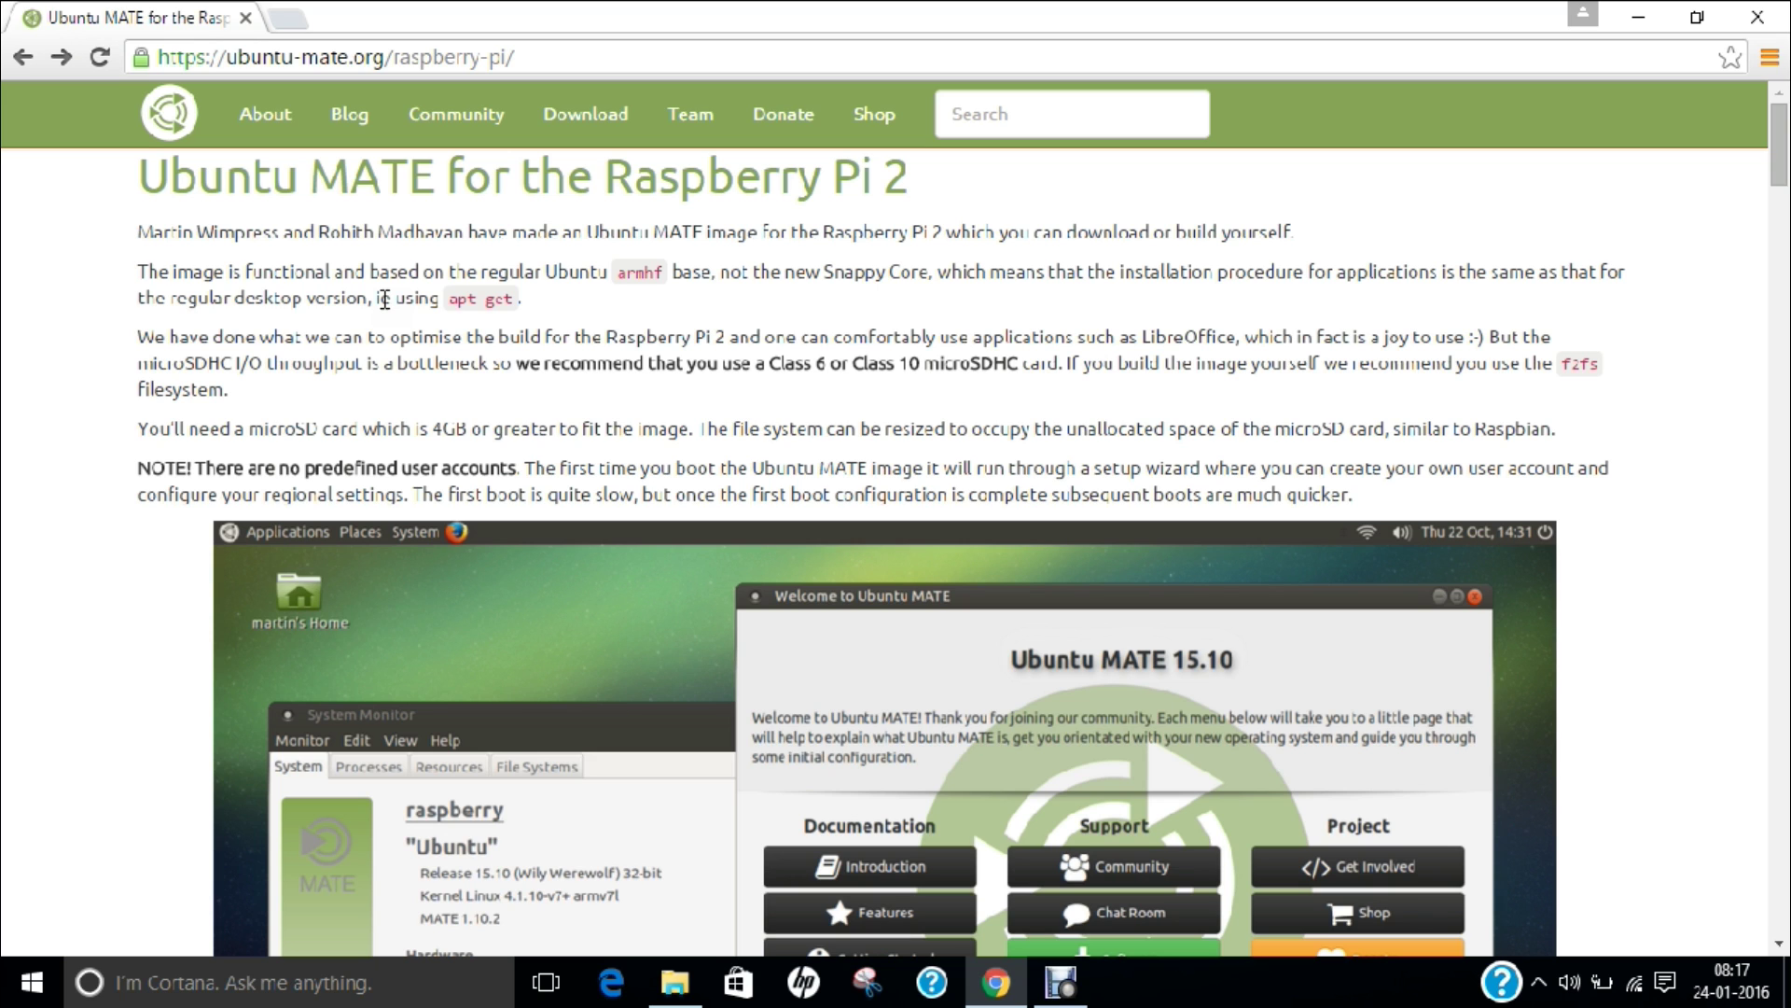
# - Look through the introduction and desktop preview on the Ubuntu MATE for the Raspberry Pi 2 page
pyautogui.scroll(-3, 384, 299)
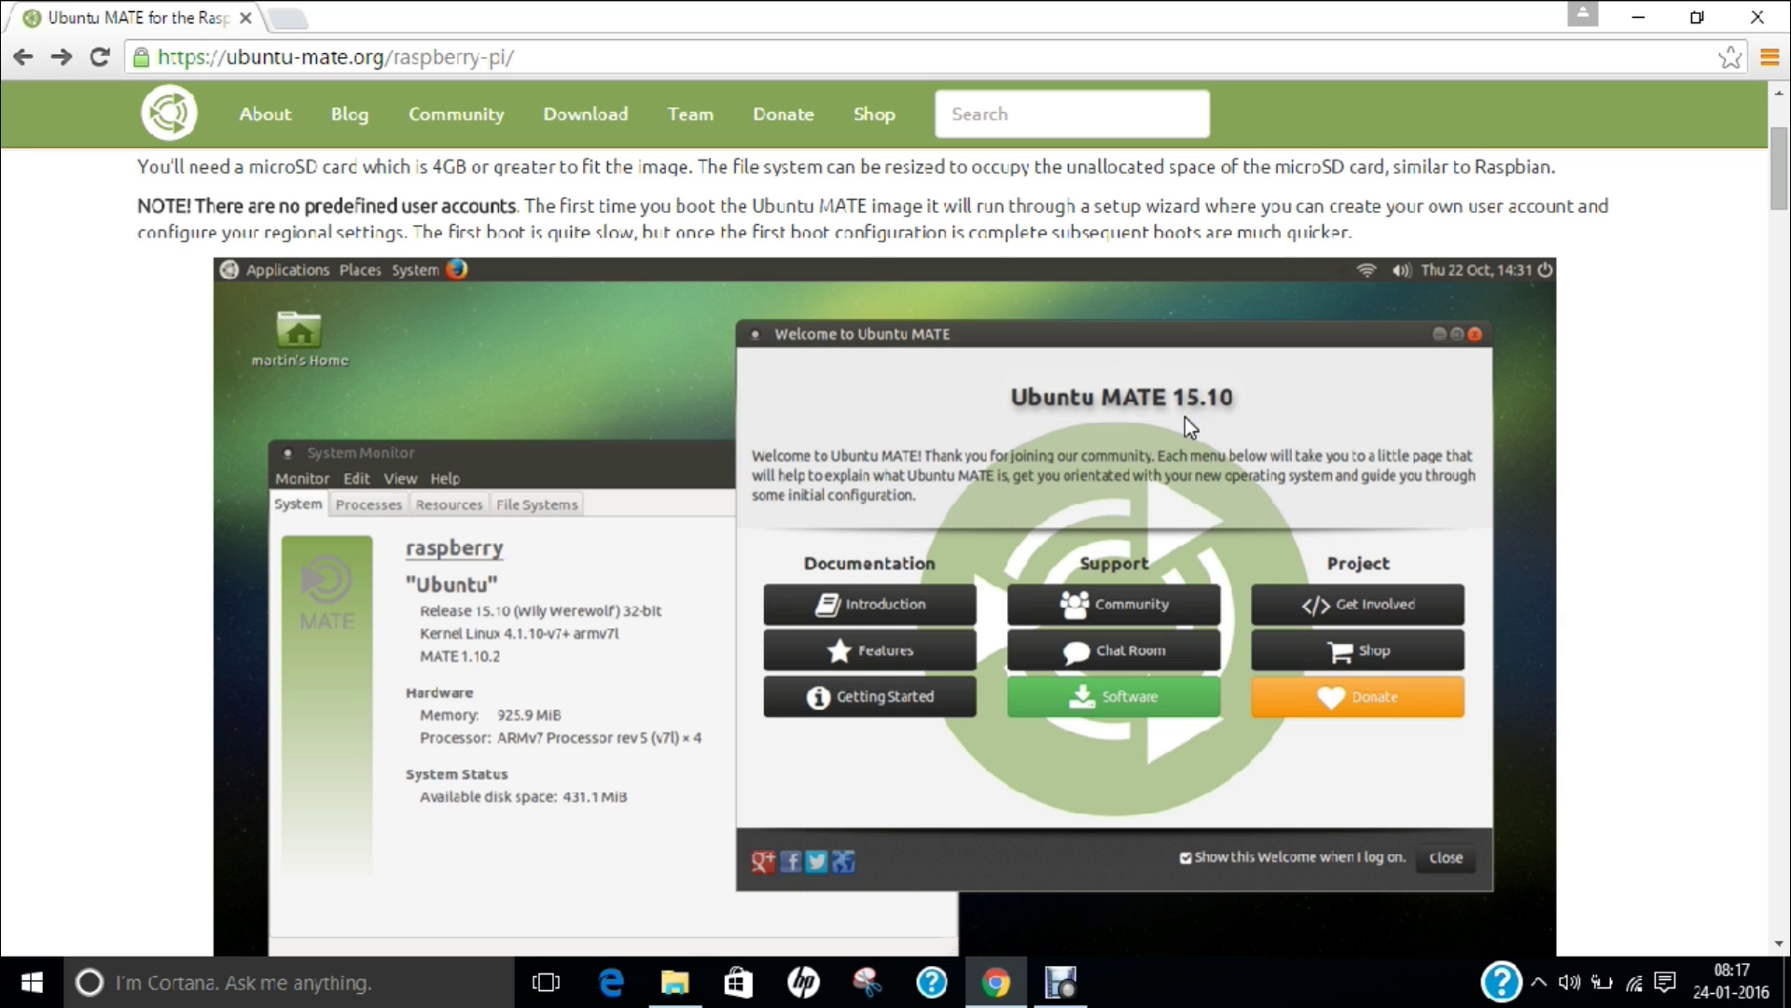
pyautogui.scroll(-2, 1185, 417)
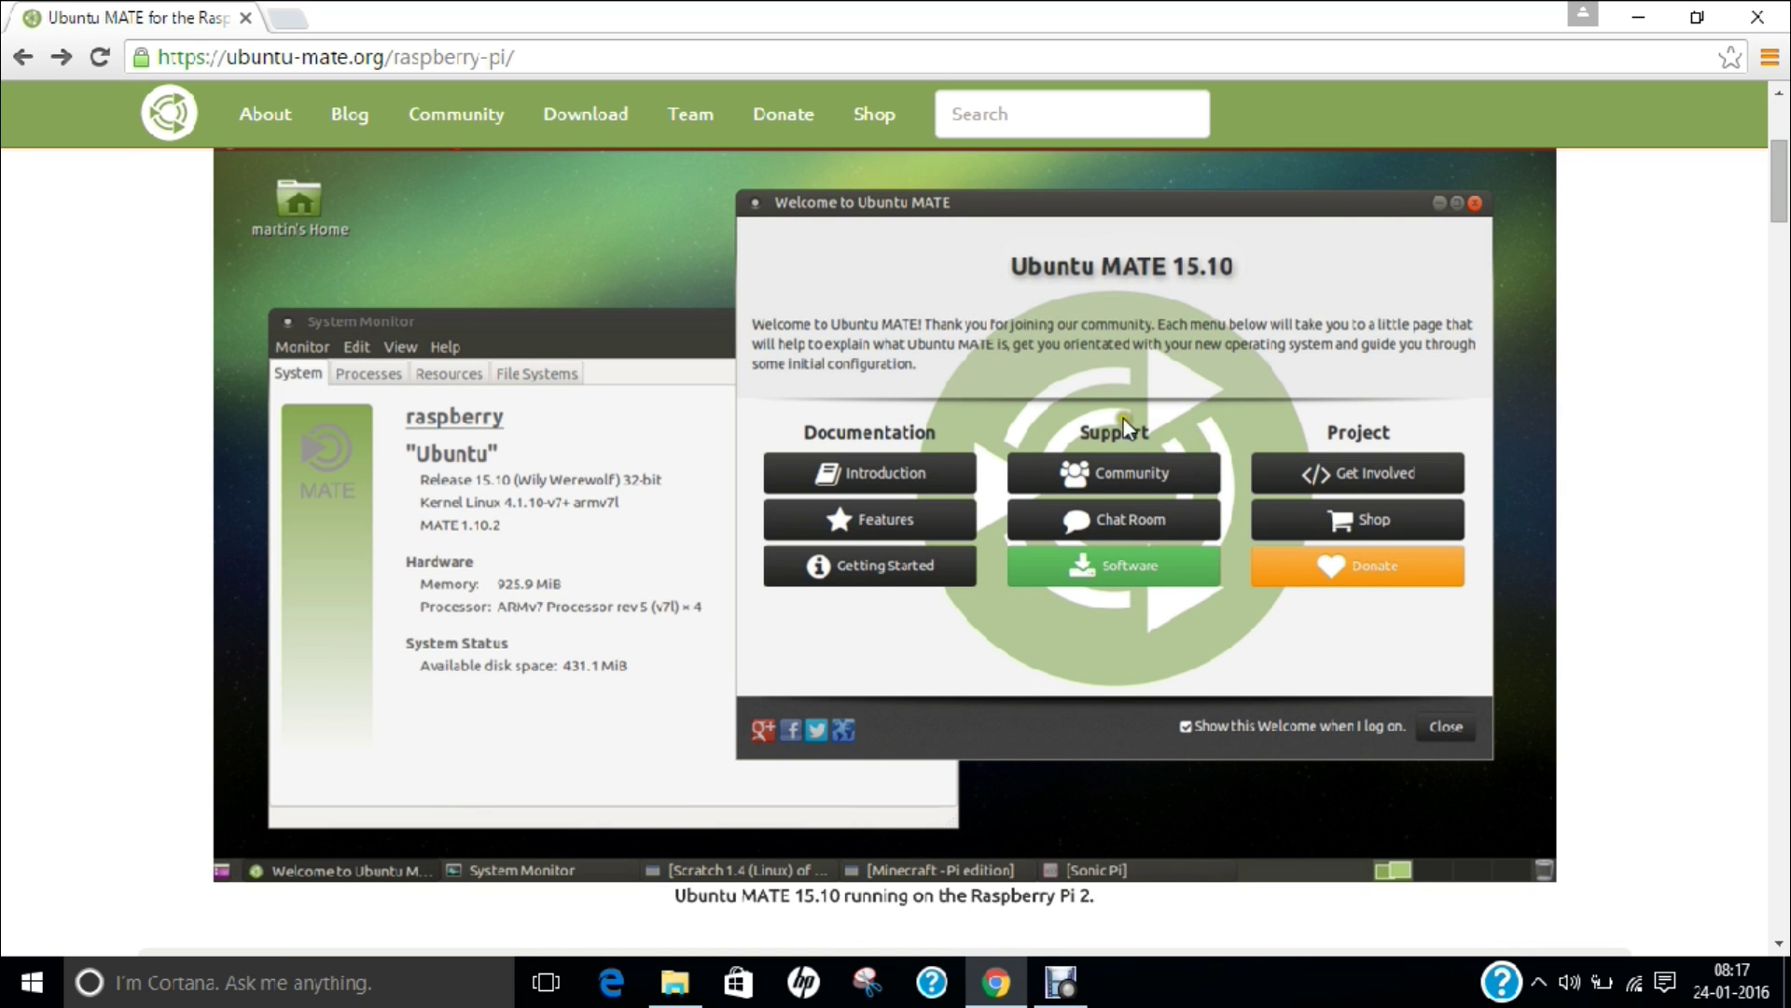
pyautogui.scroll(4, 892, 416)
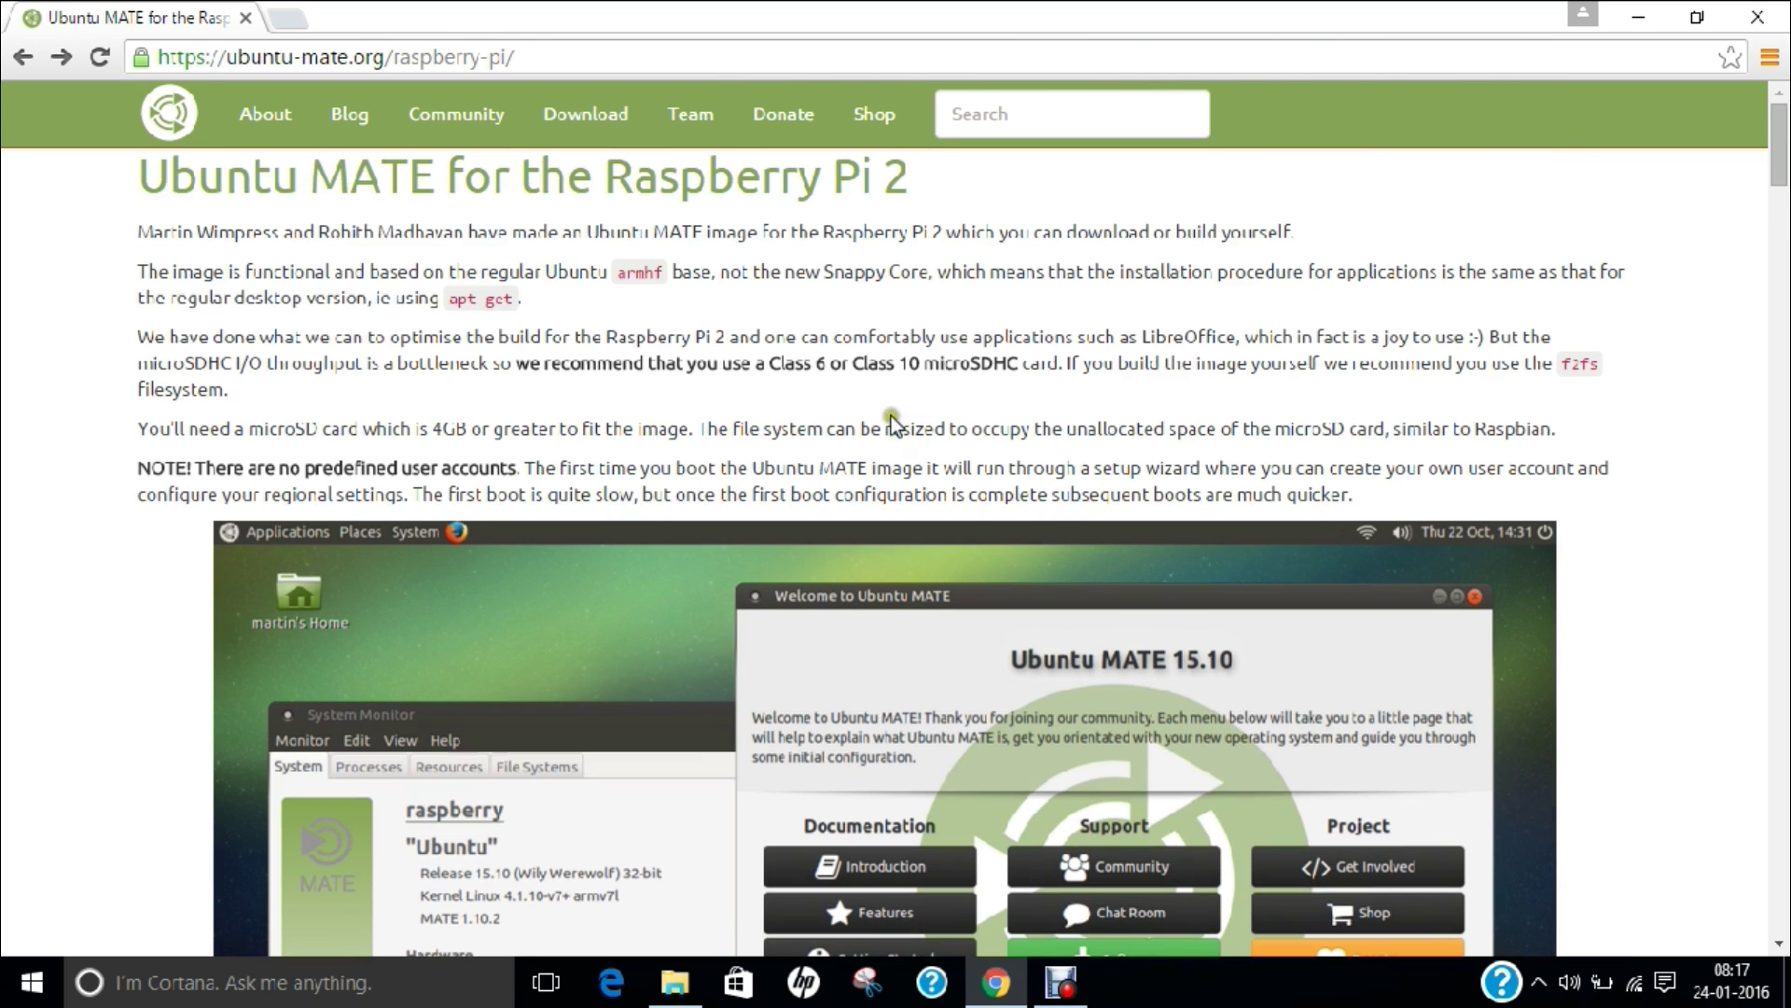
# - Go to the Ubuntu MATE 15.10 download page and review its torrent and HTTP direct download options
pyautogui.click(581, 120)
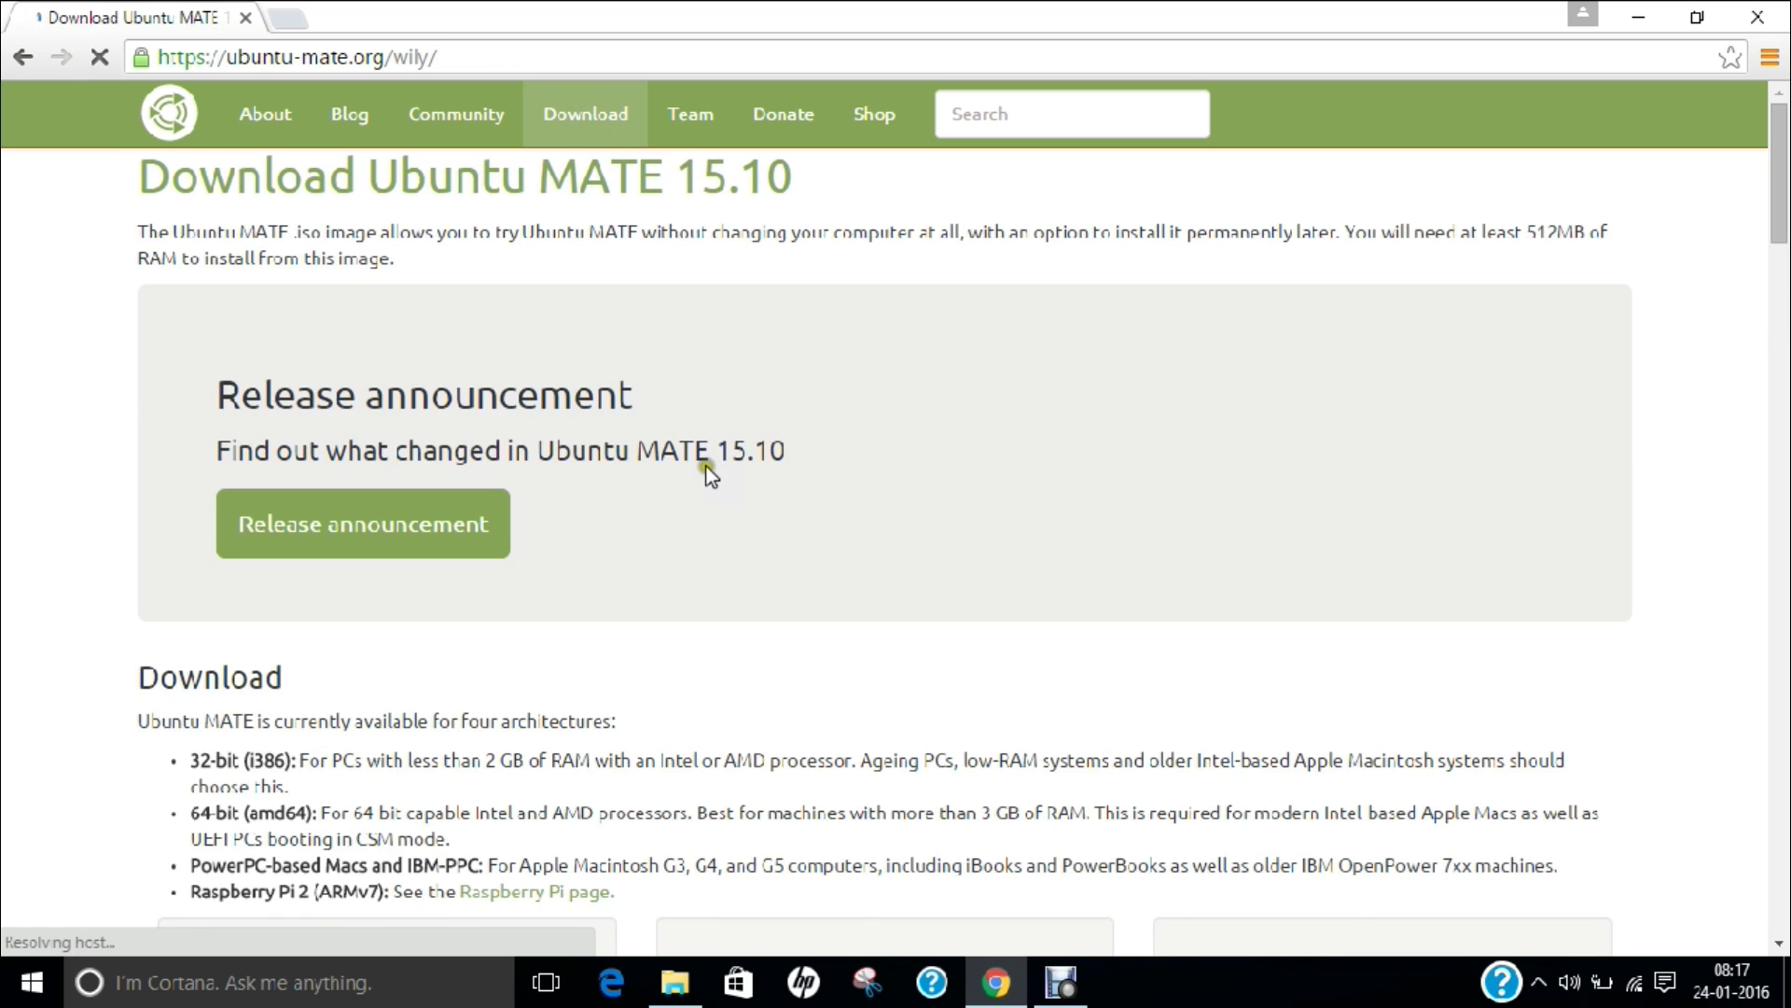
pyautogui.scroll(-5, 712, 471)
pyautogui.scroll(-4, 400, 392)
pyautogui.scroll(4, 445, 444)
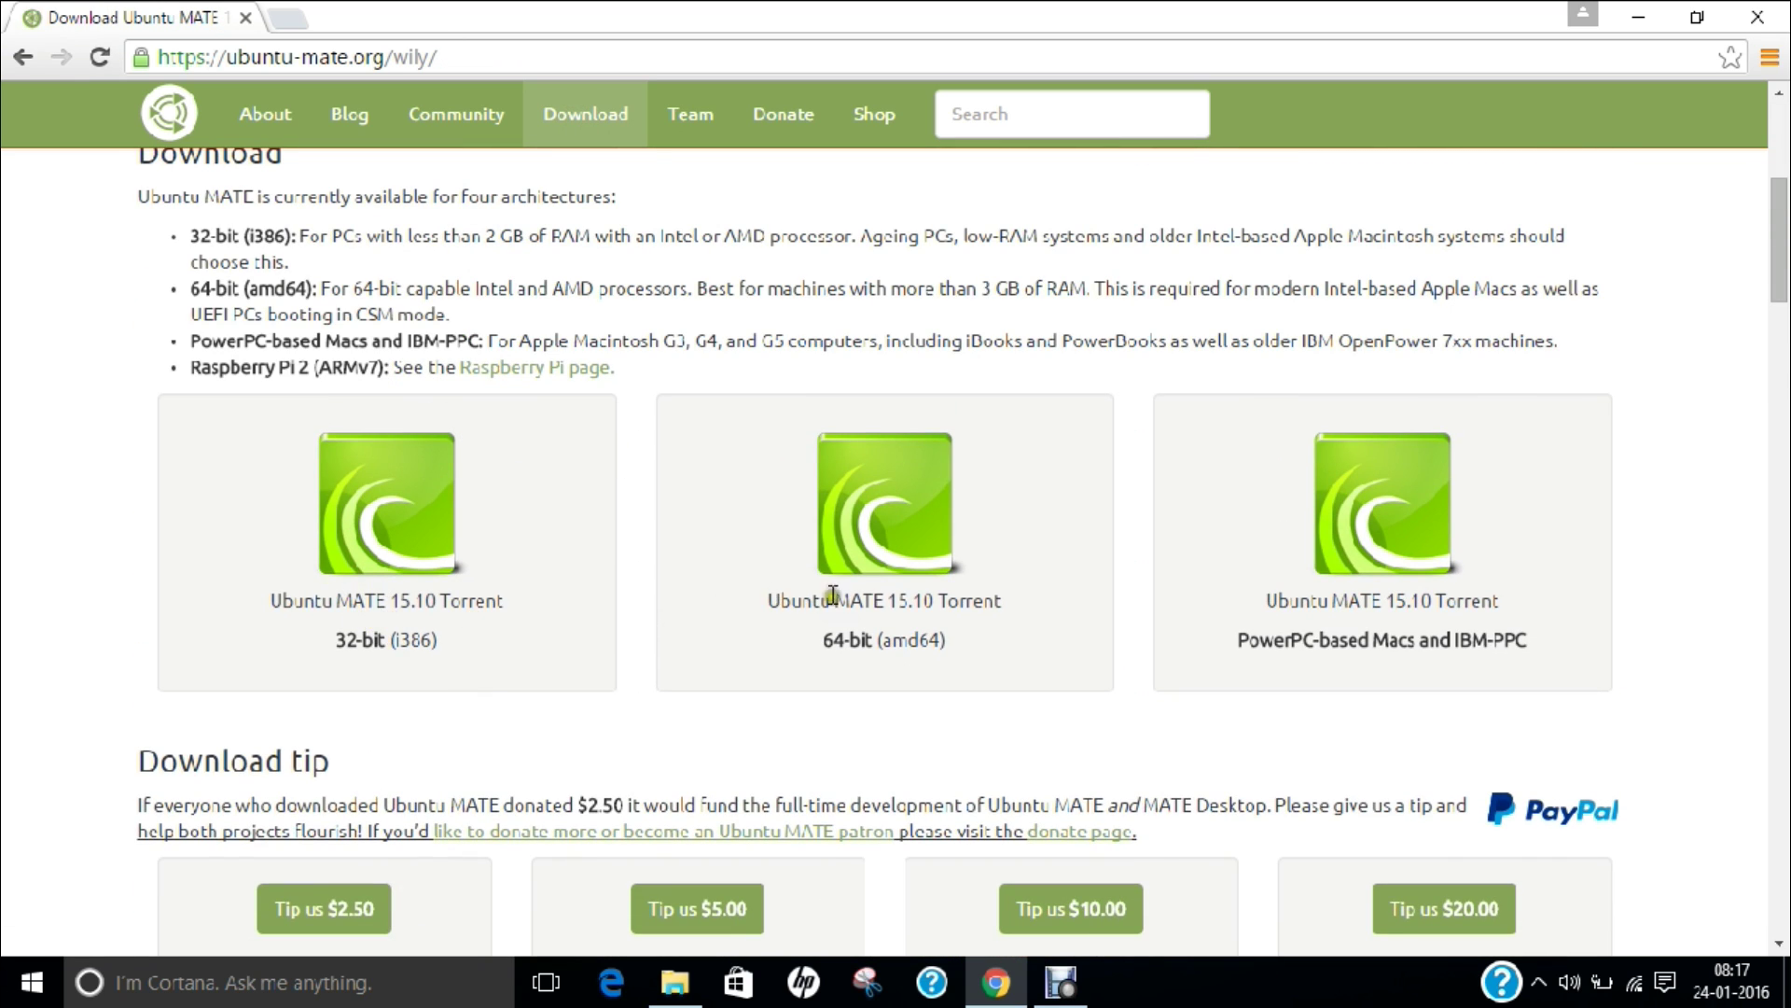
pyautogui.scroll(-6, 787, 644)
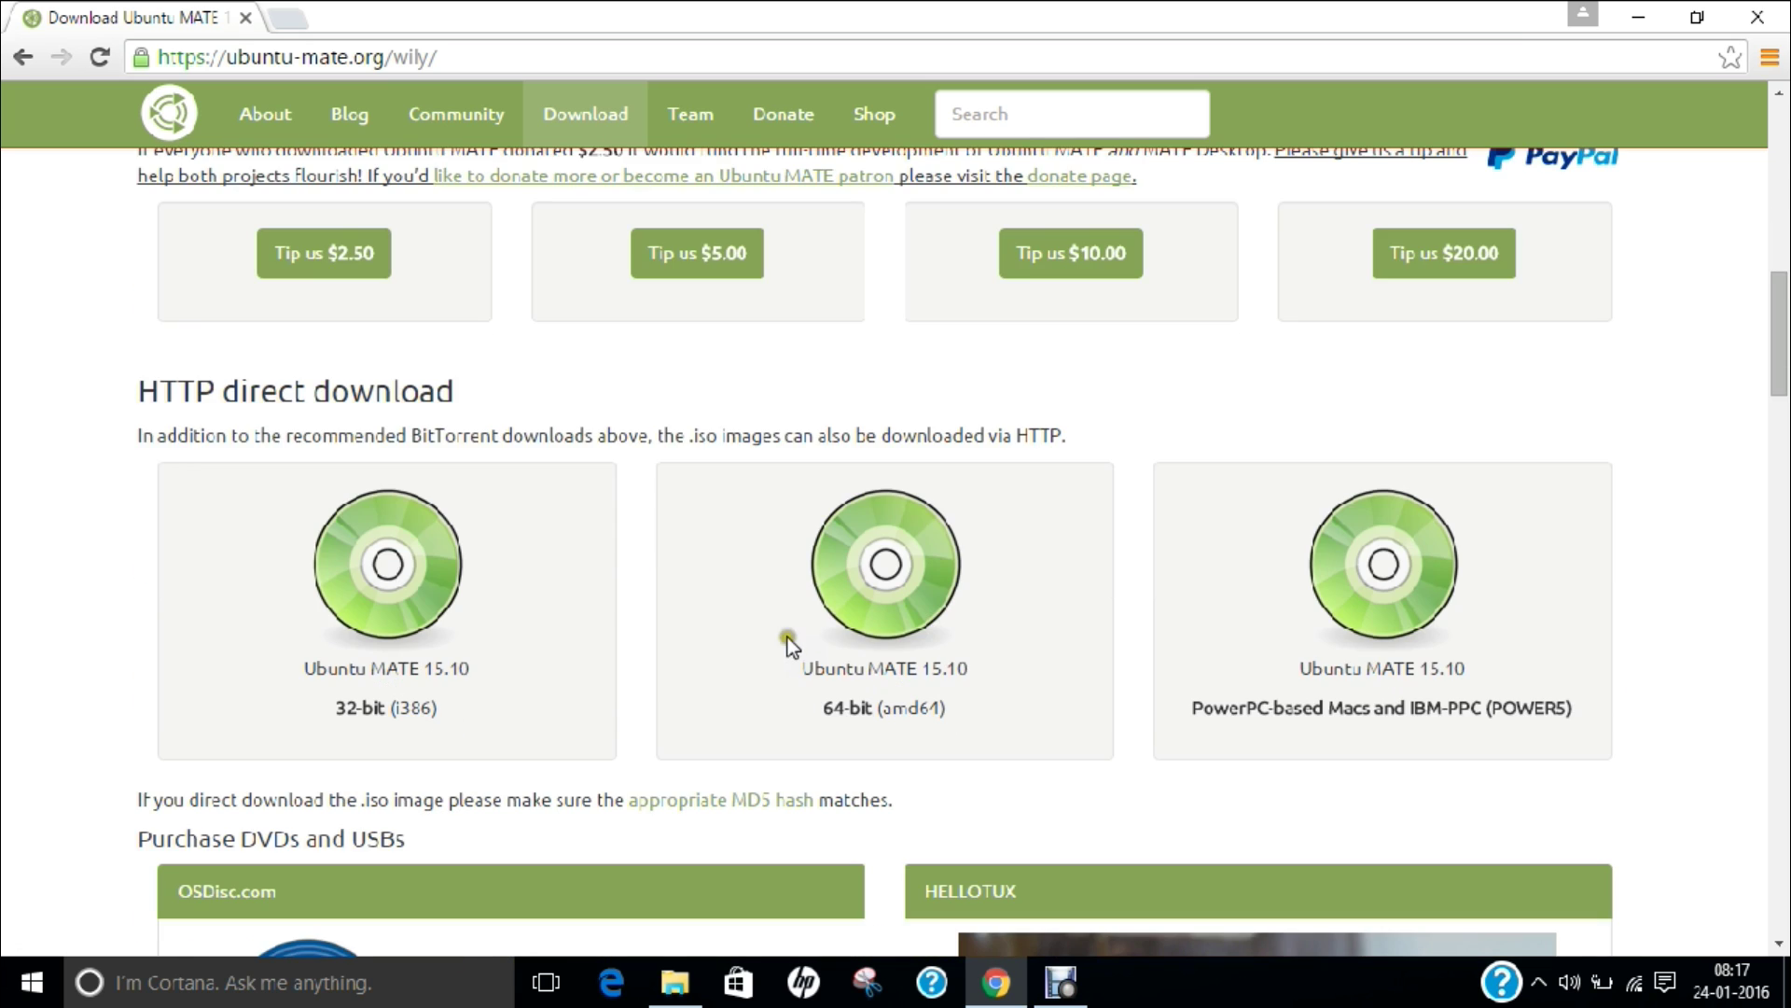
pyautogui.scroll(-3, 787, 629)
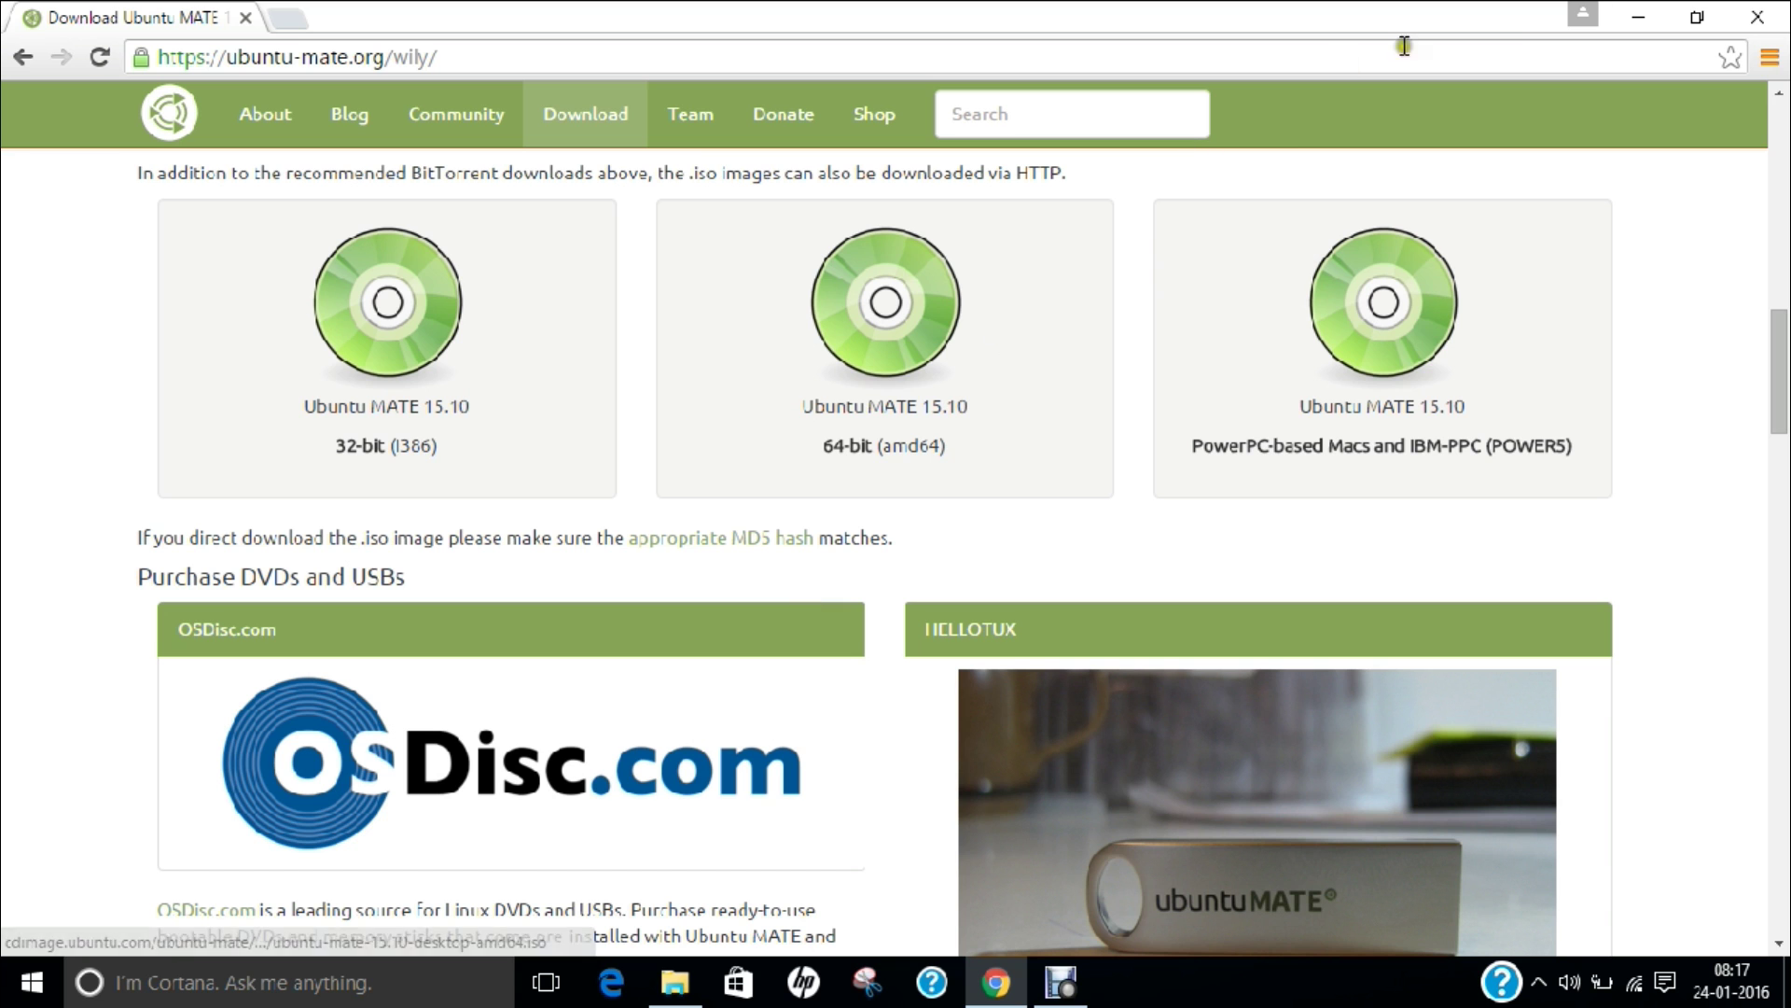
# - Switch to File Explorer and check the properties and contents of the ubuntu-mate-15.10.1-desktop-armhf-raspberry-pi-2.img.xz archive
pyautogui.click(1646, 15)
pyautogui.click(676, 982)
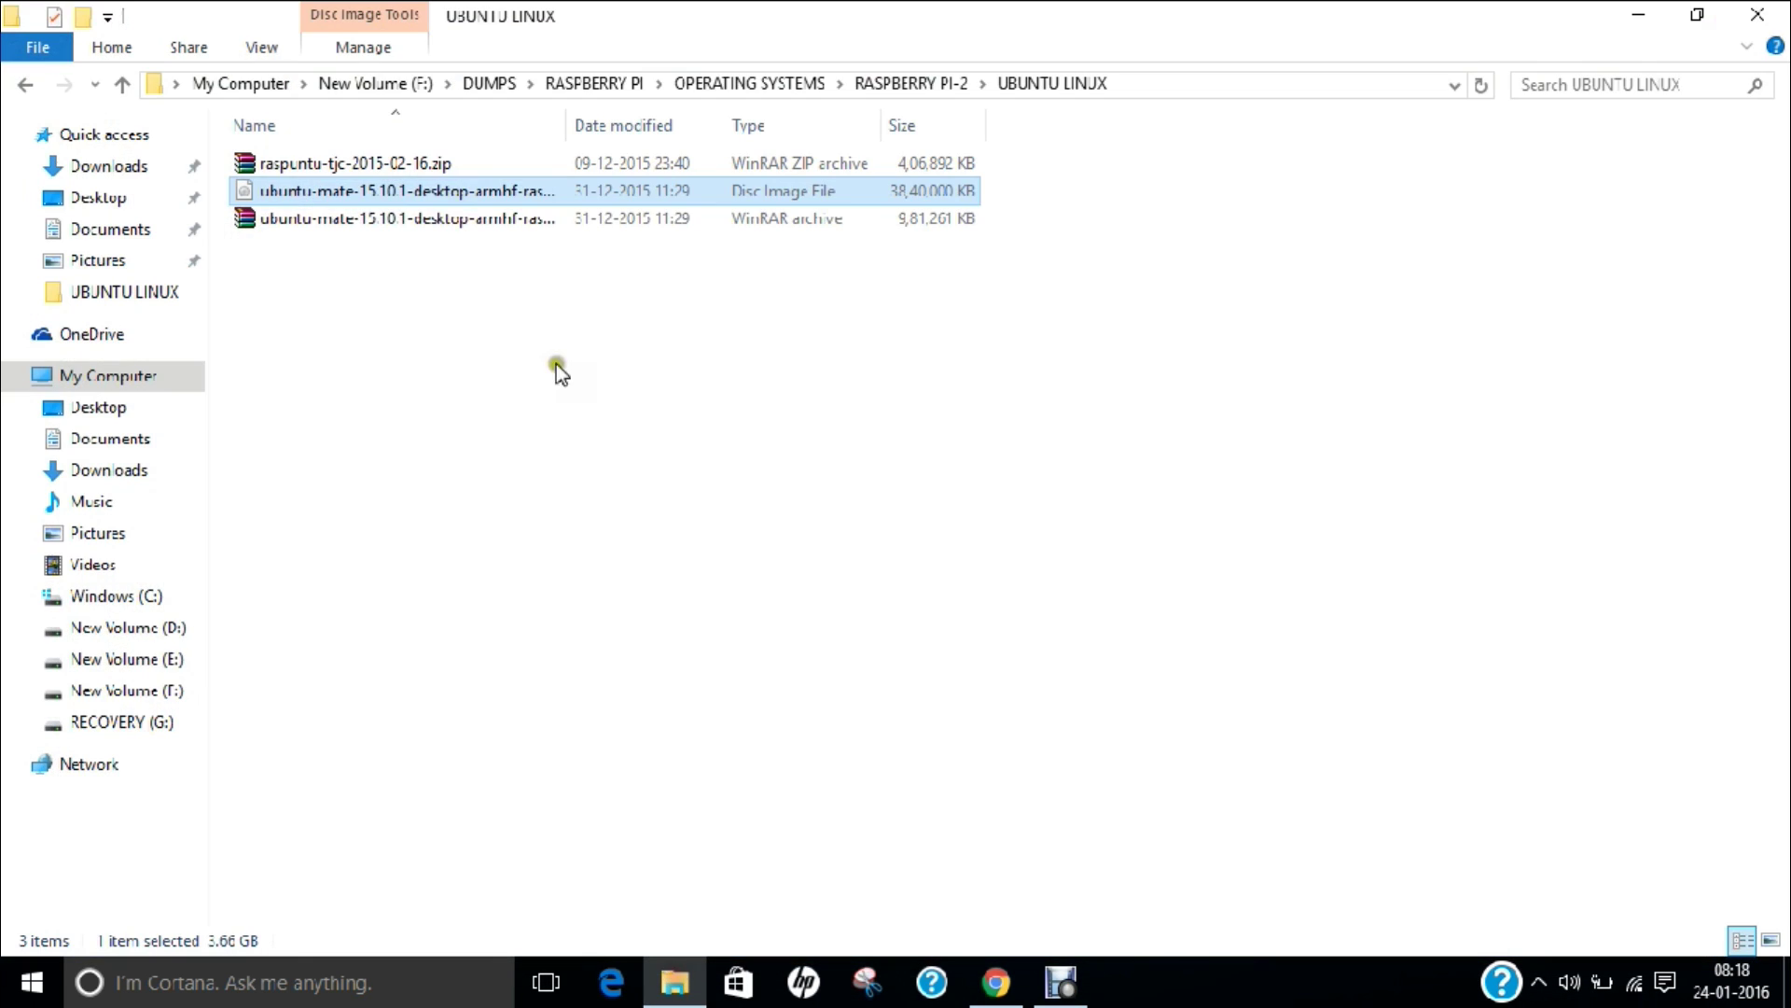
pyautogui.click(360, 209)
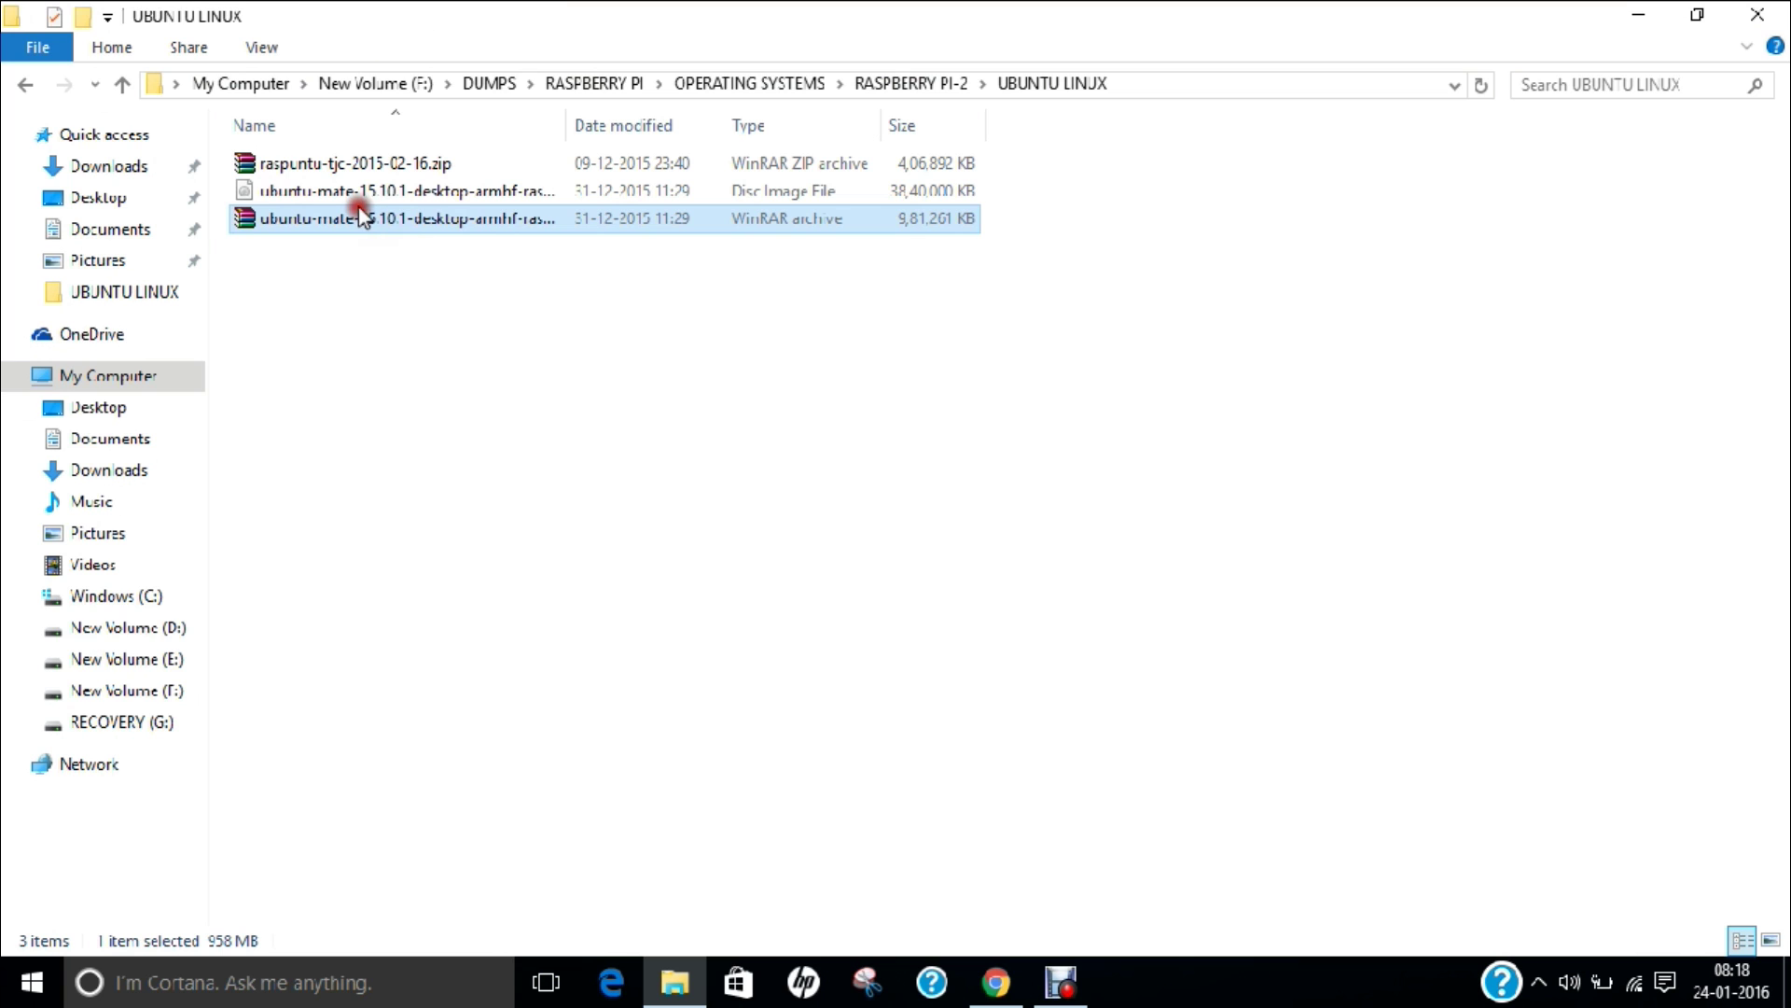
pyautogui.rightClick(423, 220)
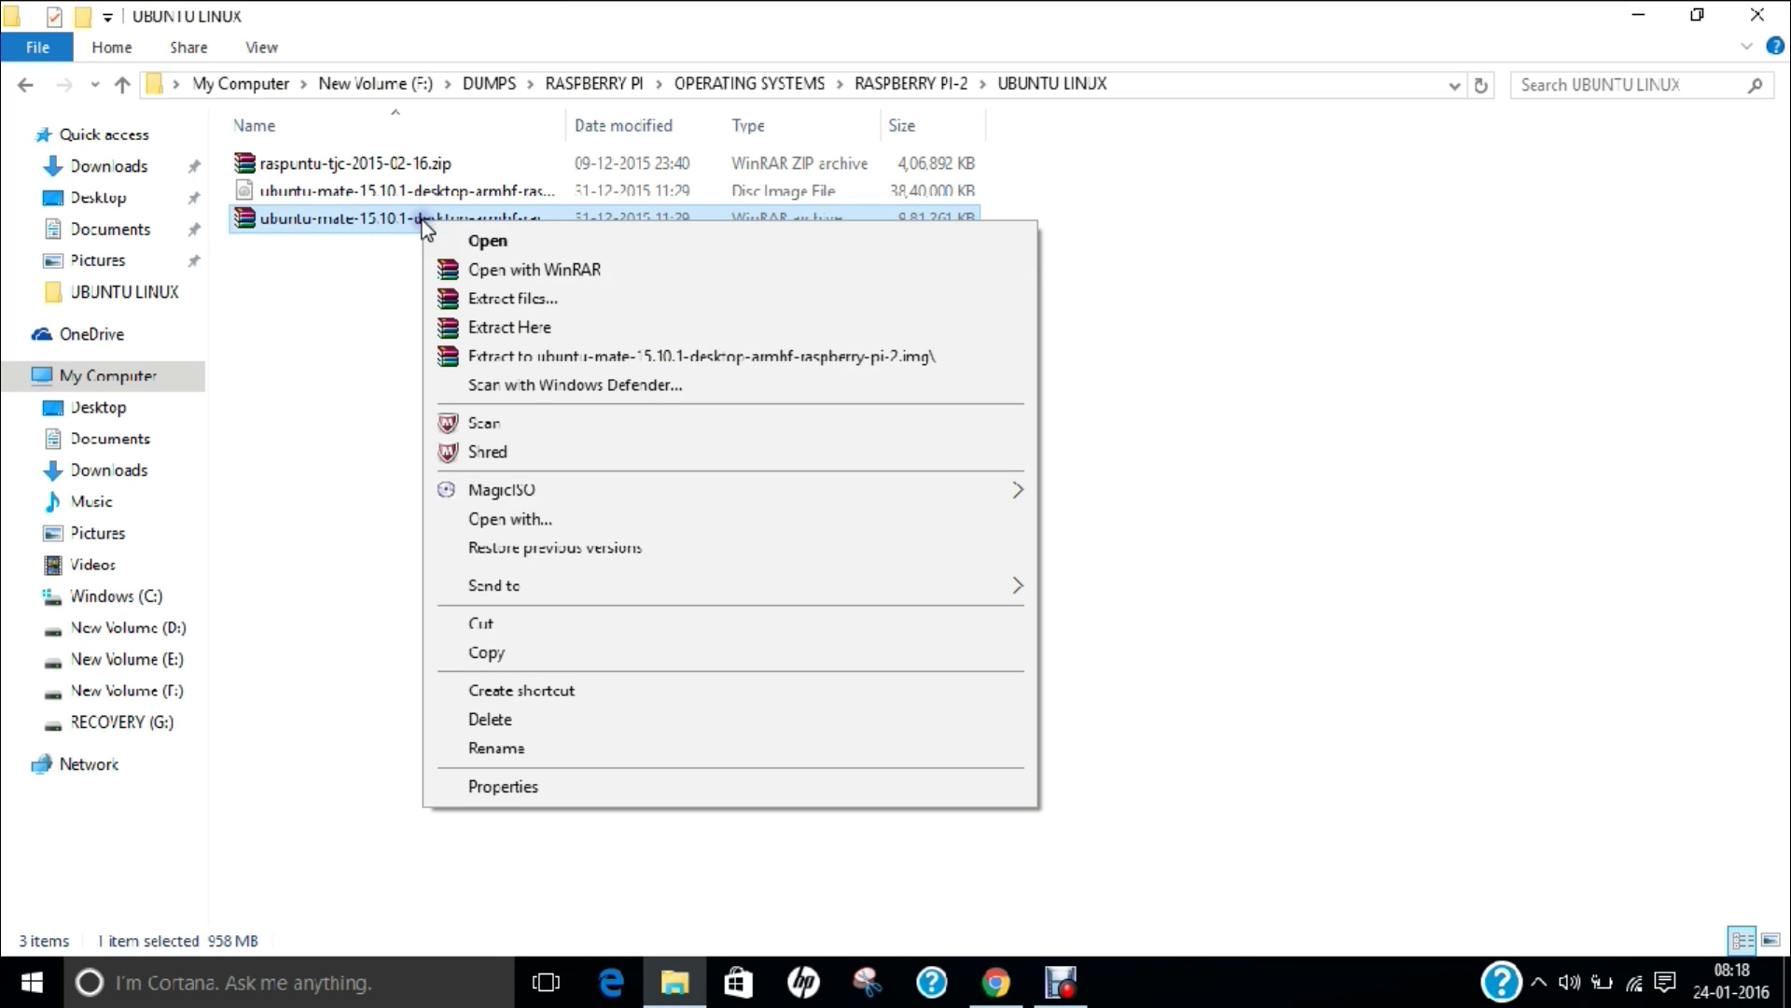
pyautogui.click(523, 783)
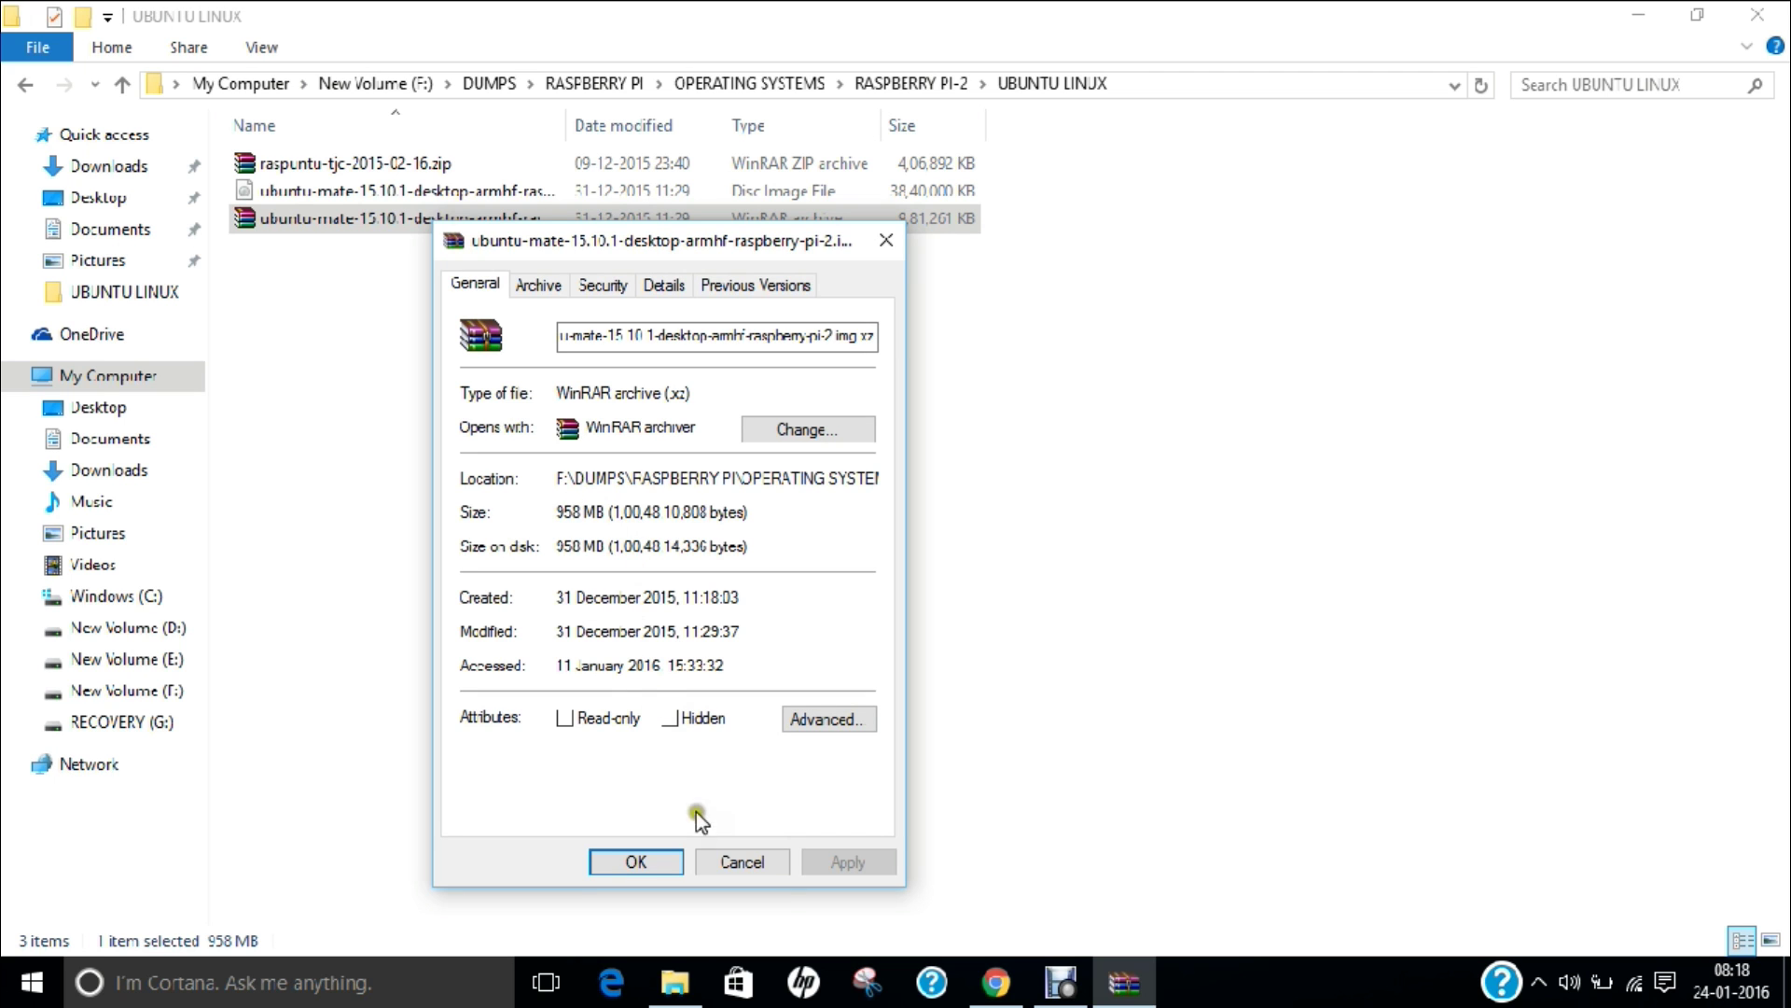
pyautogui.click(742, 860)
pyautogui.doubleClick(398, 219)
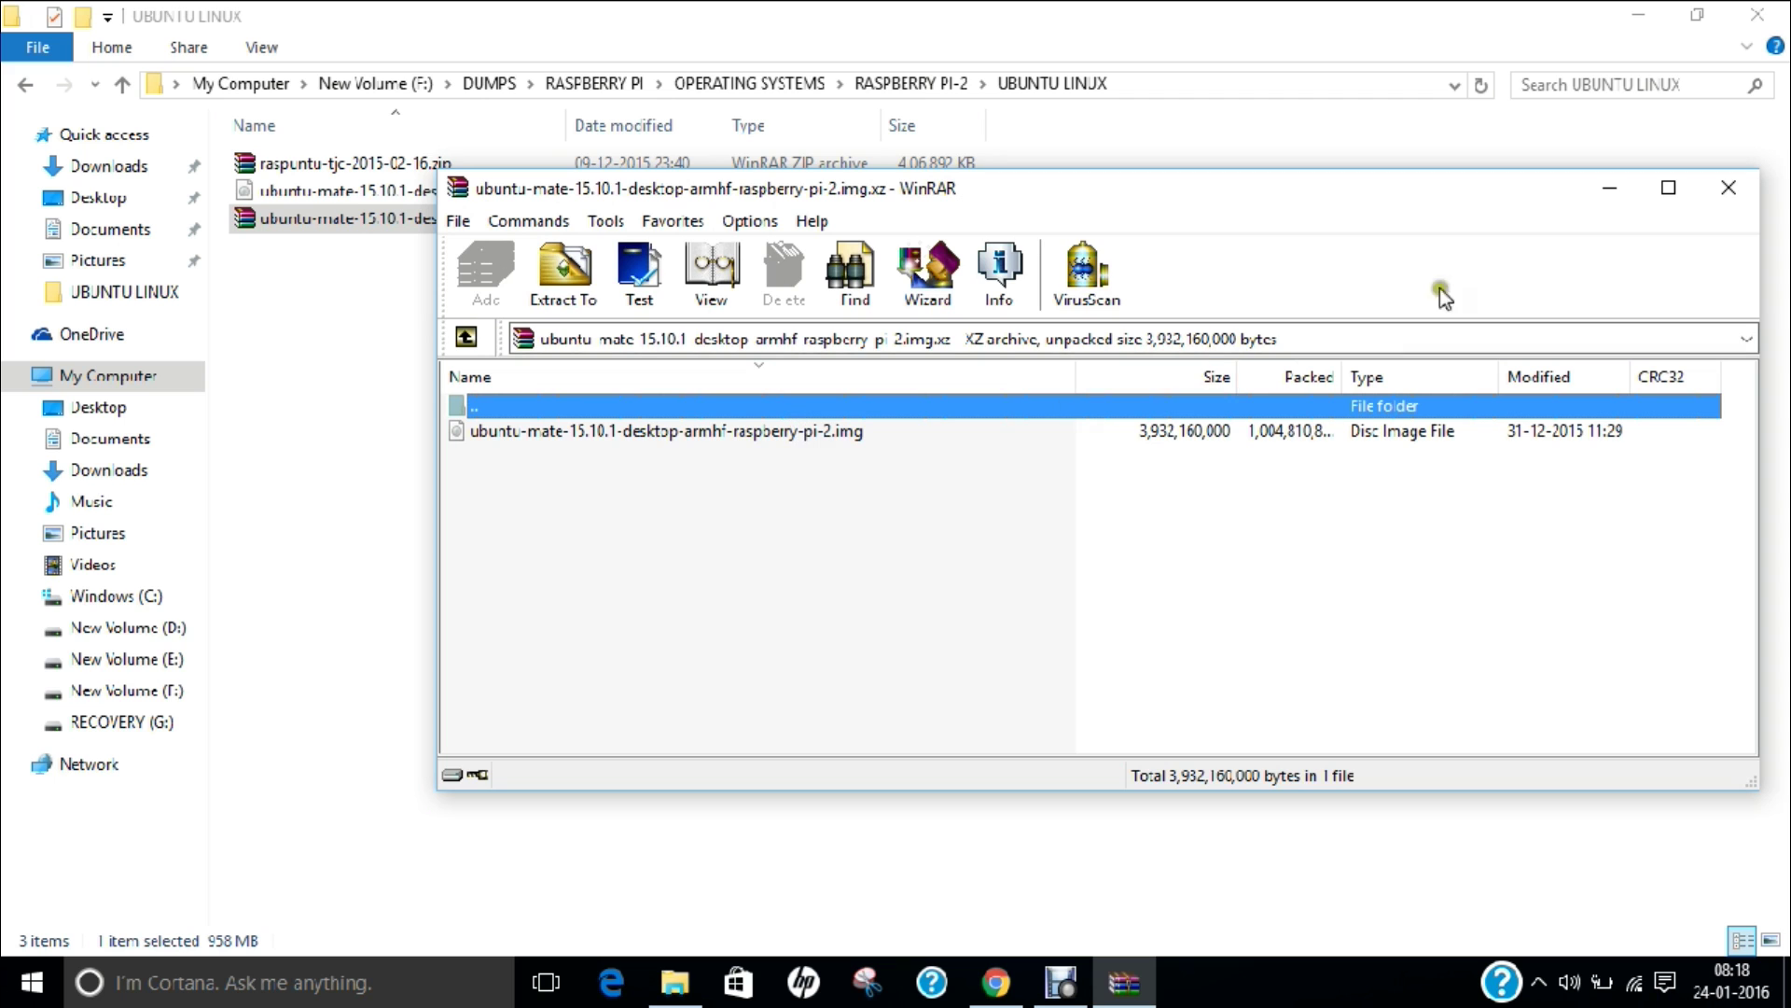
pyautogui.click(1729, 187)
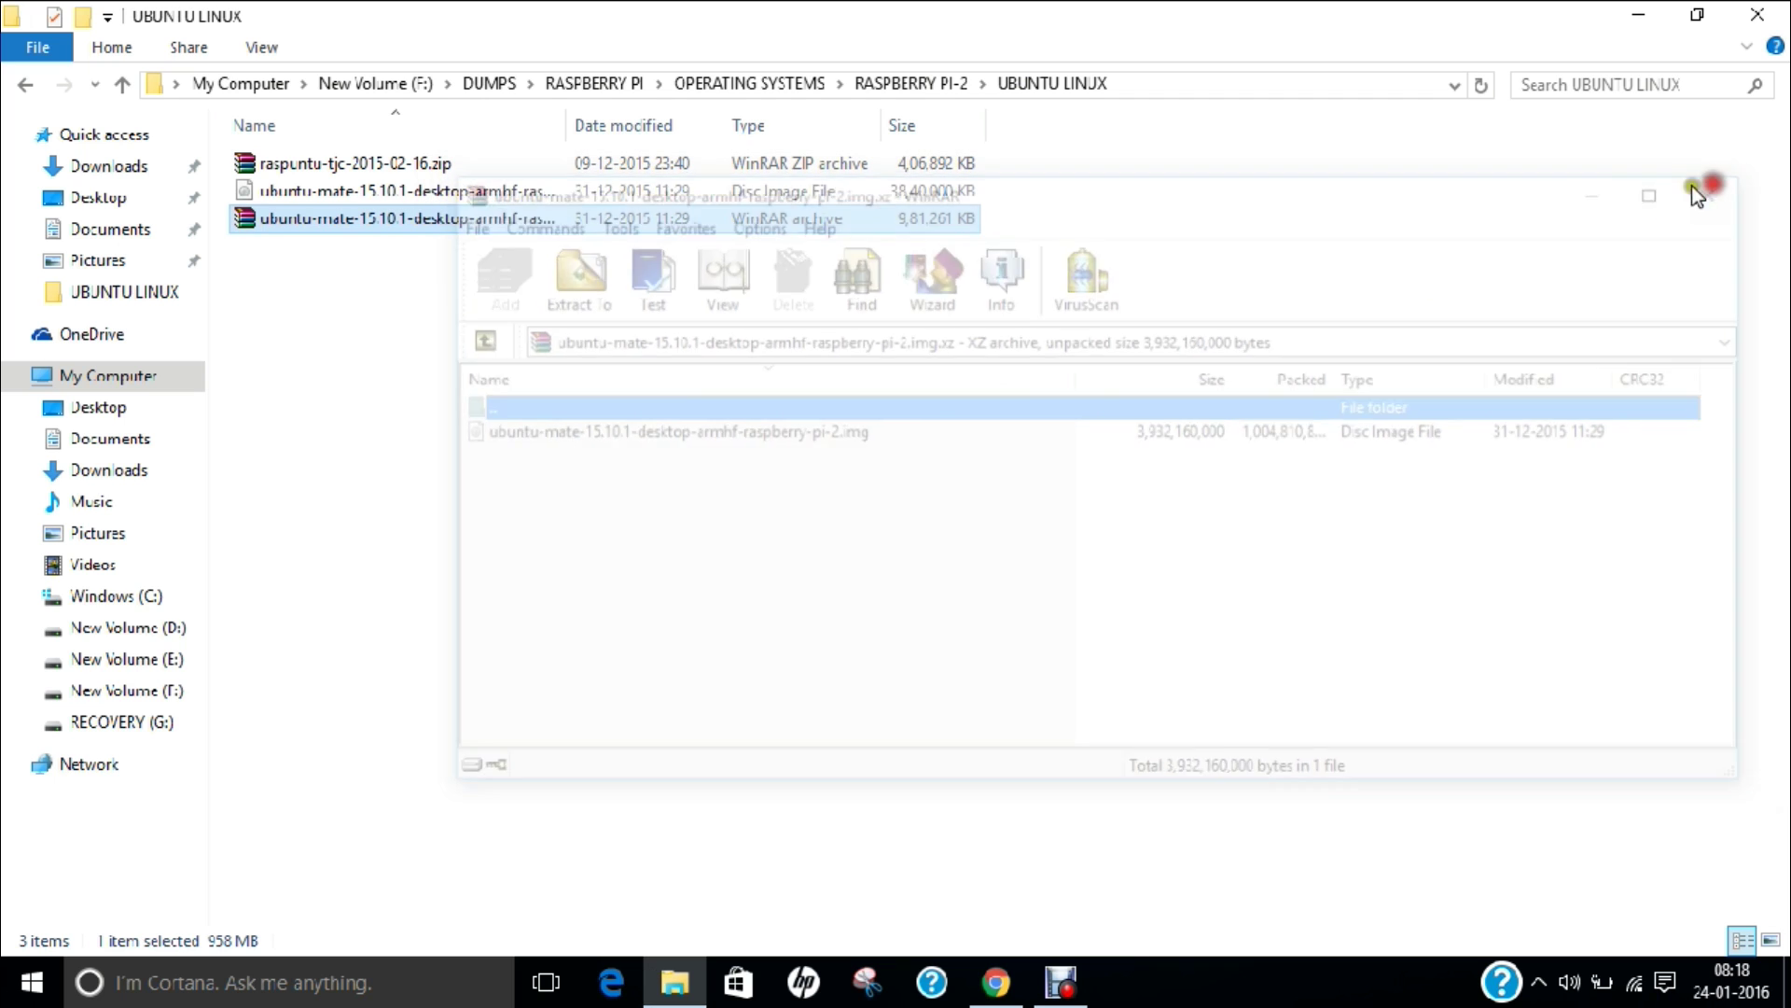
# - Check the properties of the extracted disc image ubuntu-mate-15.10.1-desktop-armhf-raspberry-pi-2.img
pyautogui.click(417, 192)
pyautogui.rightClick(417, 193)
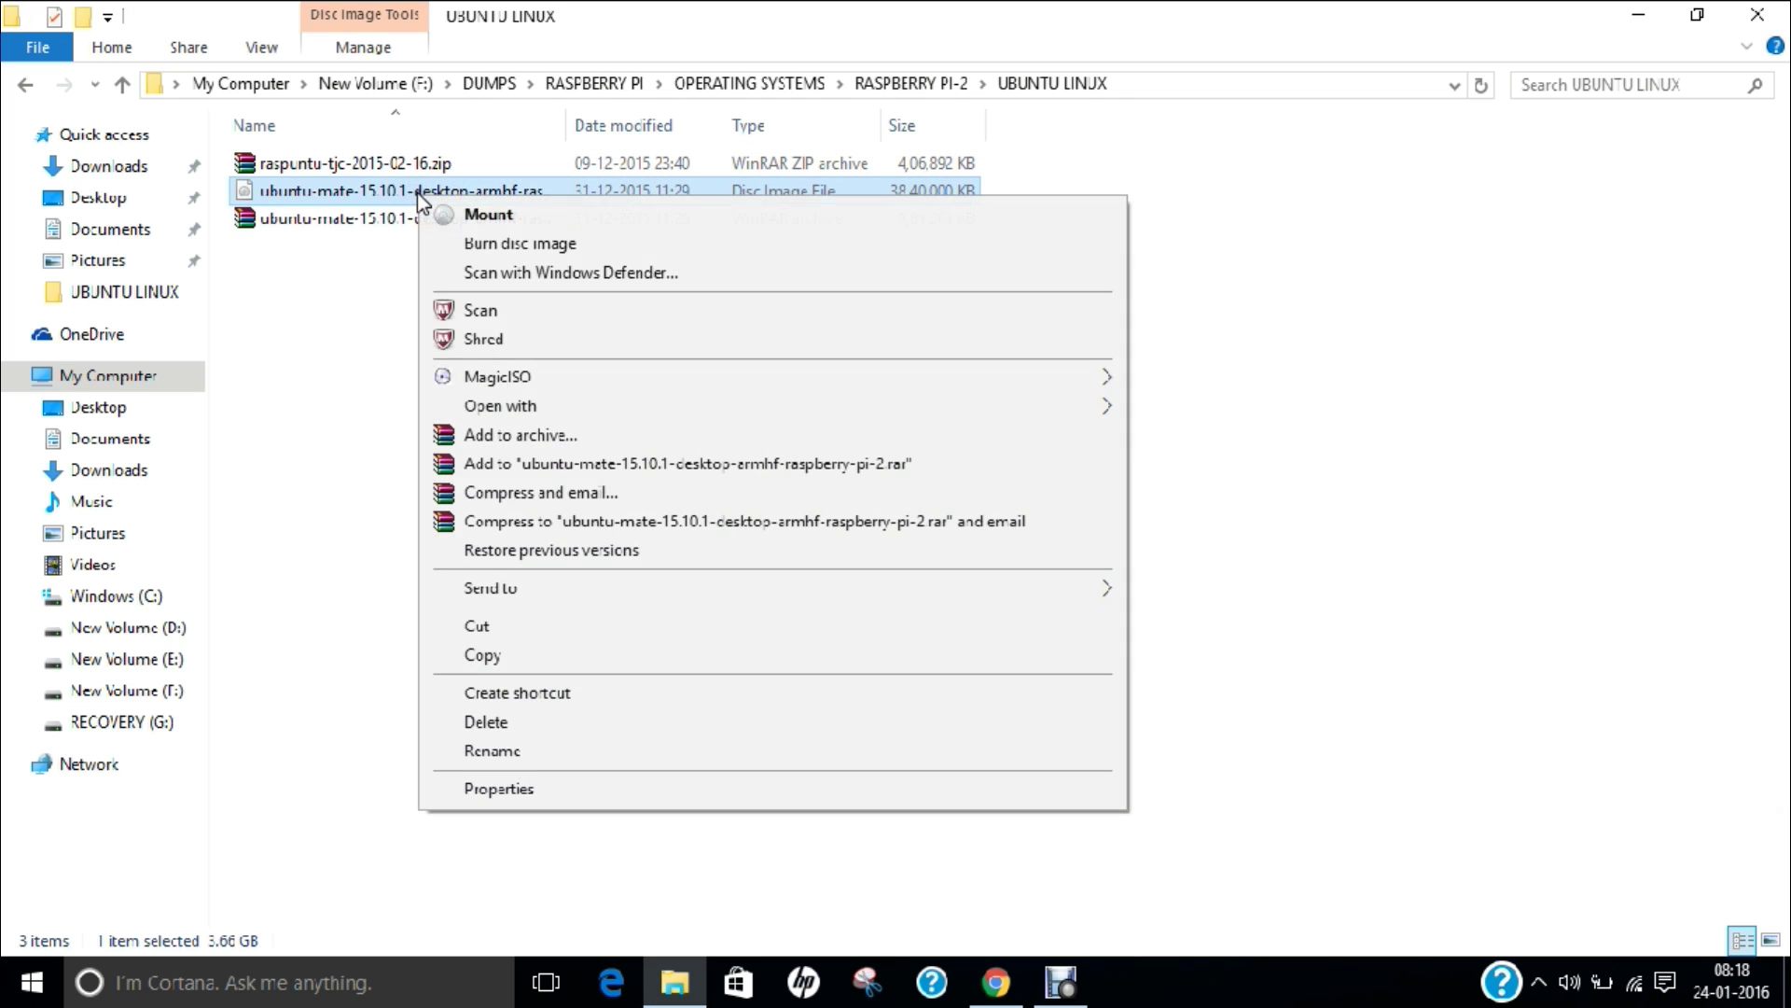
pyautogui.click(610, 779)
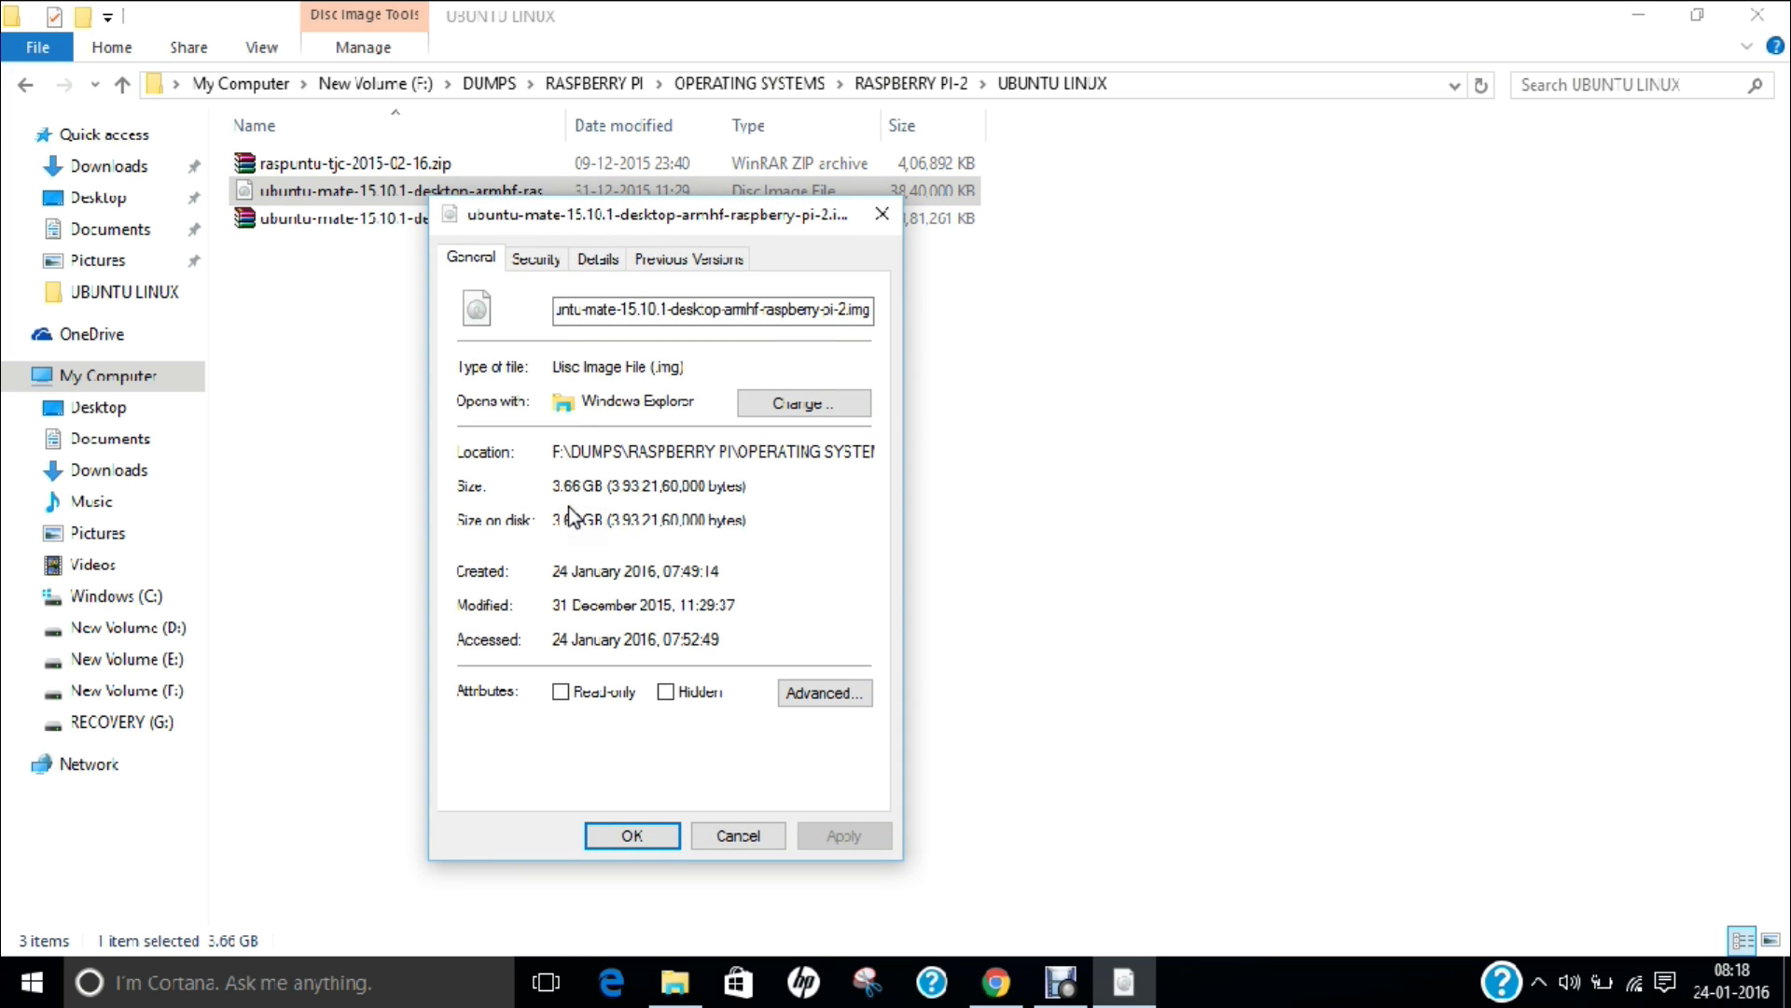
pyautogui.click(734, 834)
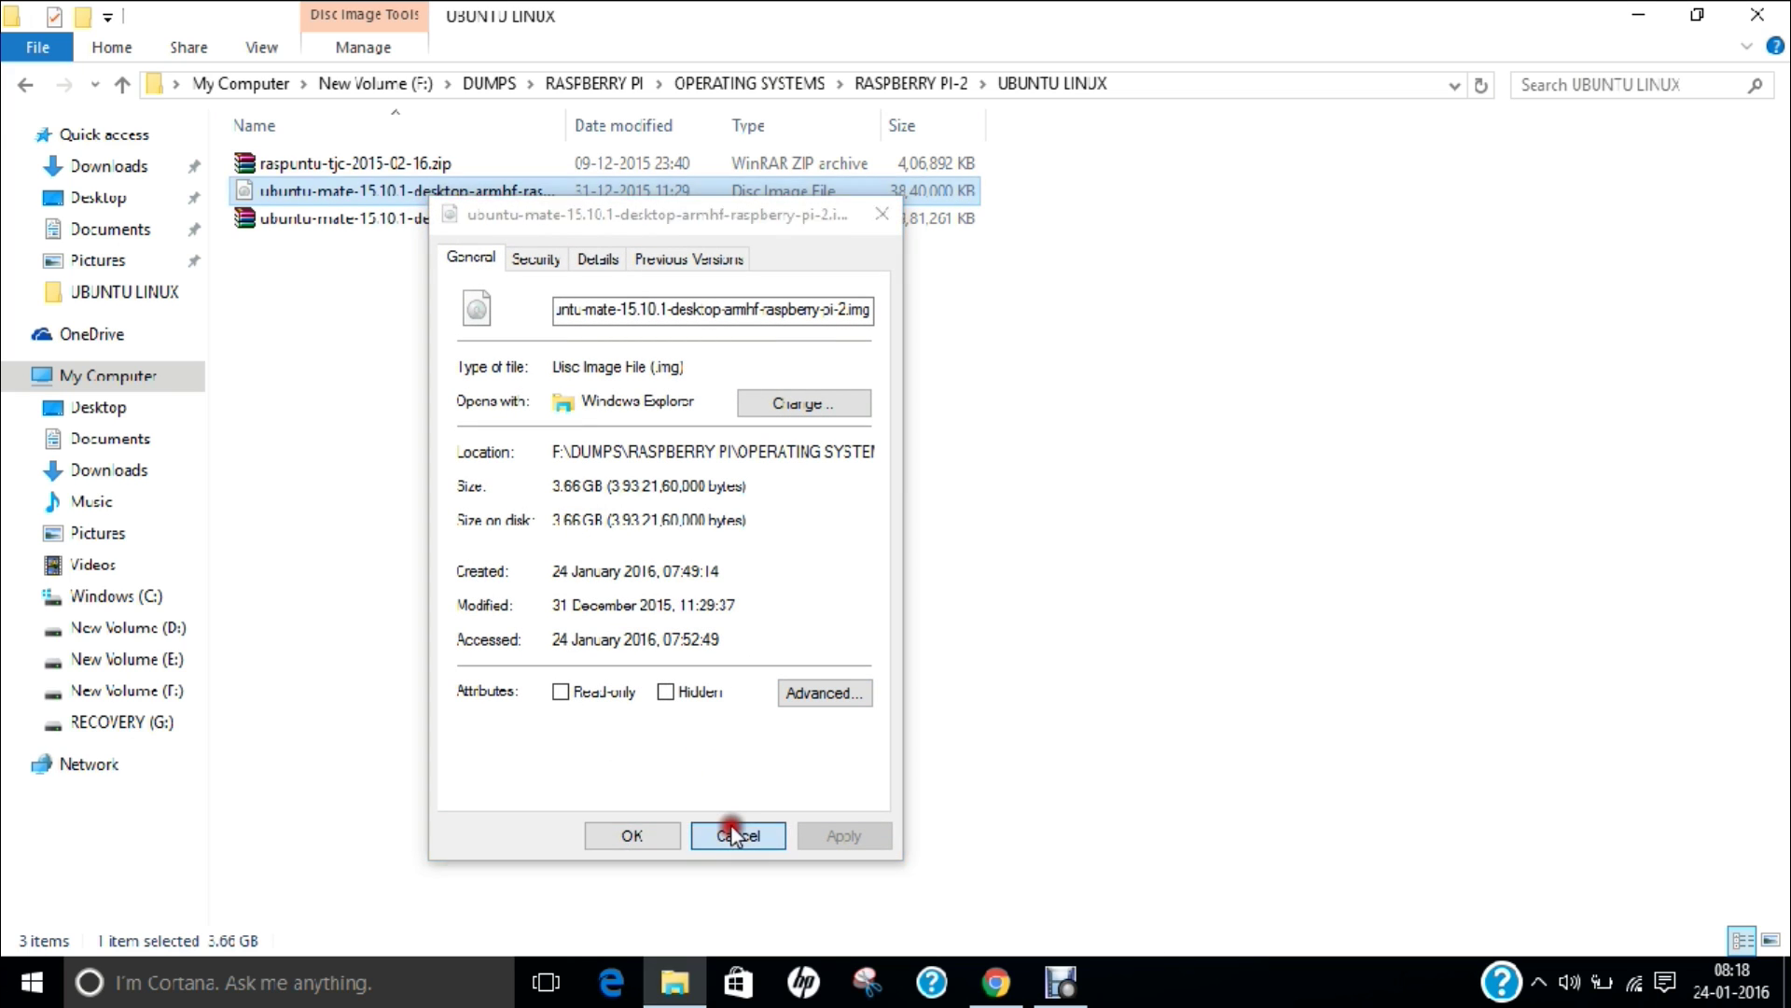
# - Show the desktop and move the SDFormatter and Win32DiskImager shortcuts side by side into the empty area
pyautogui.press('super+d')
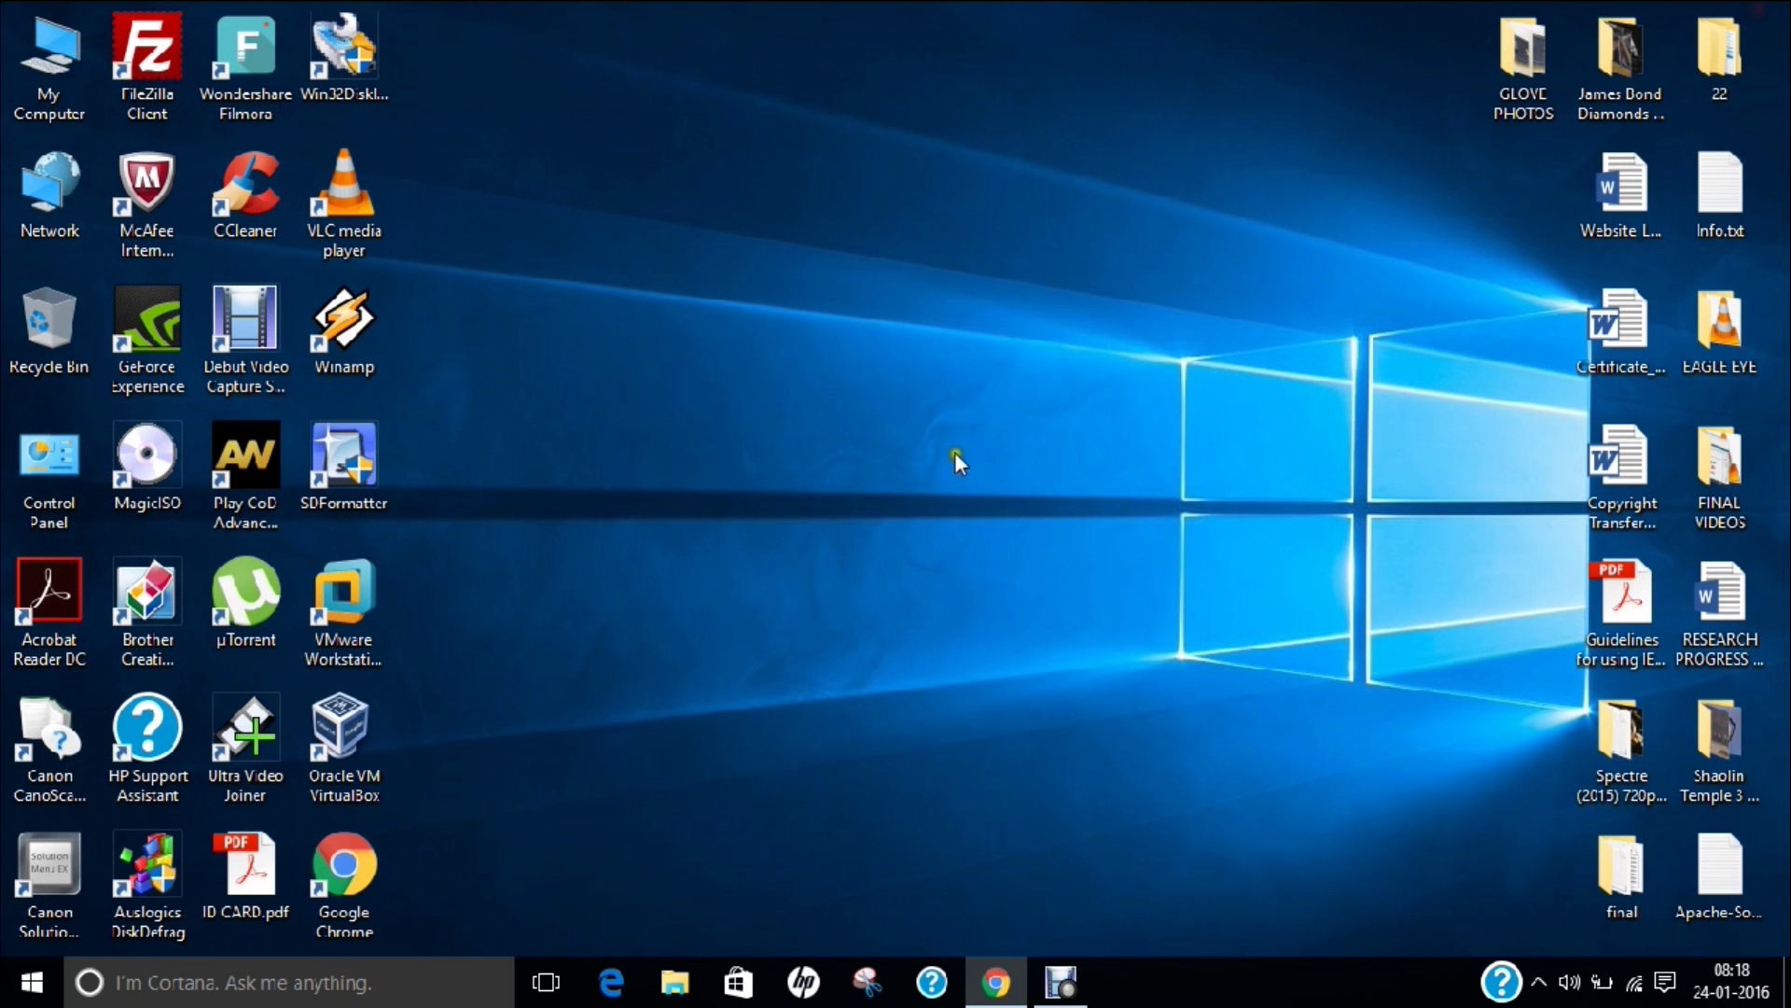
pyautogui.rightClick(648, 464)
pyautogui.click(683, 537)
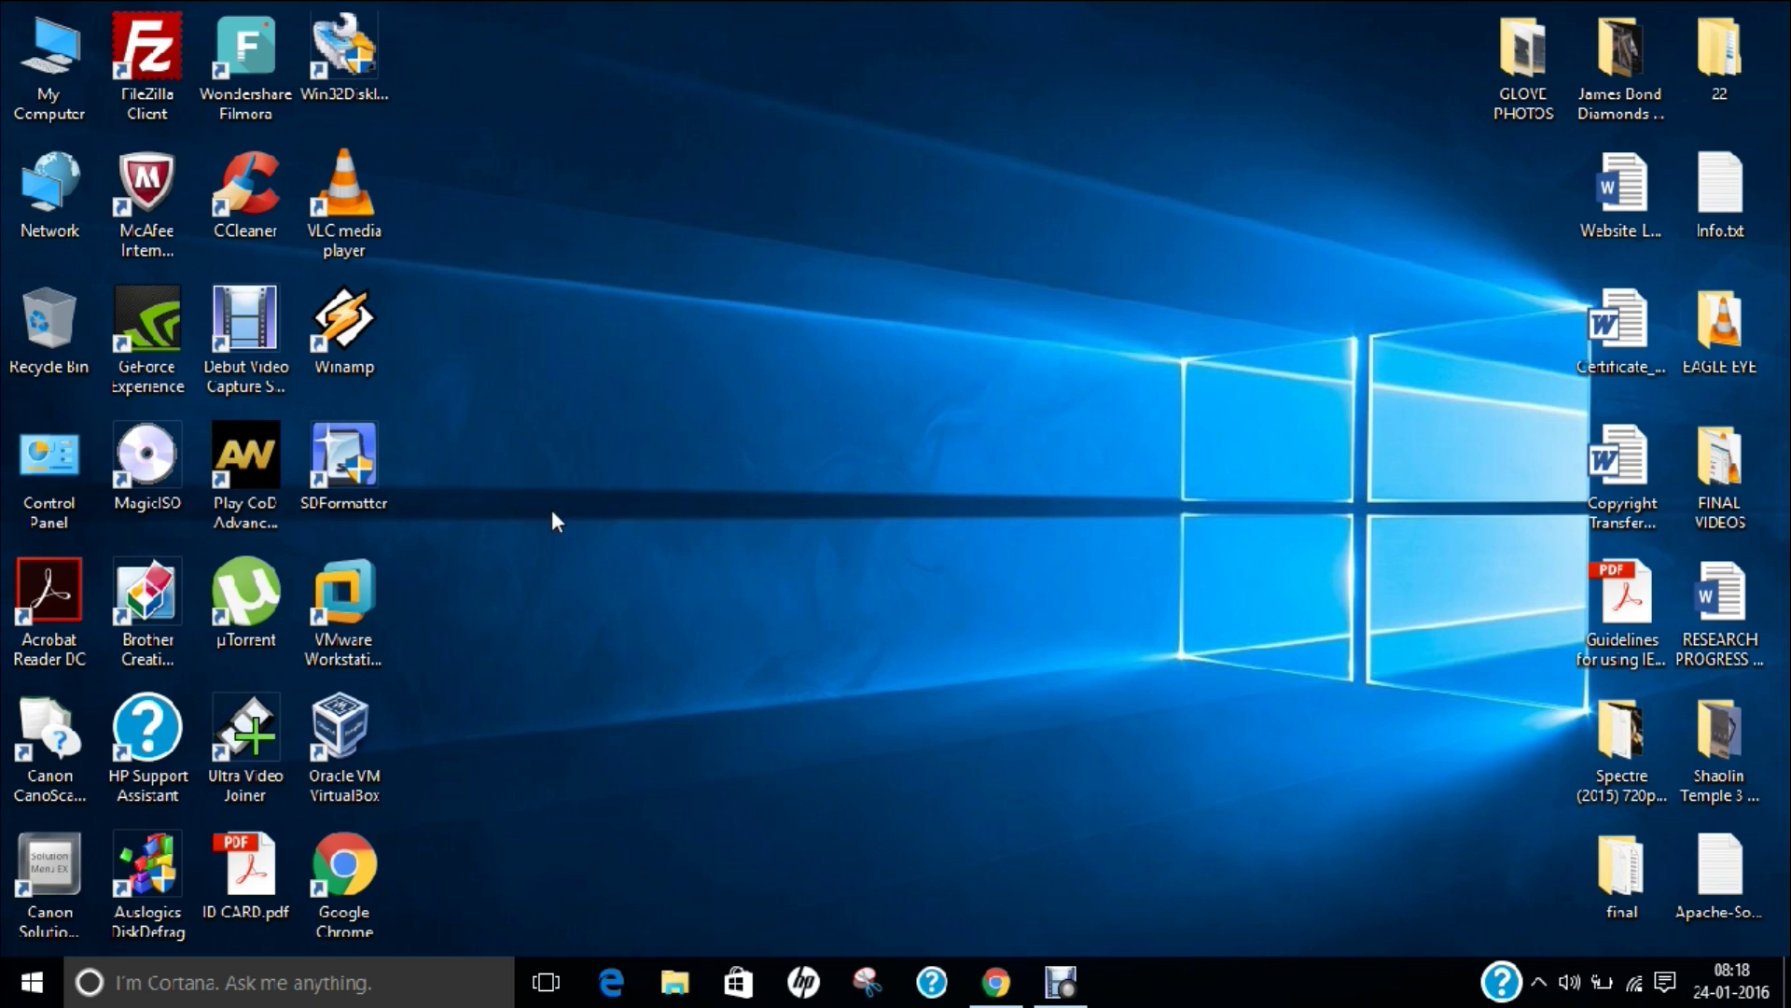
pyautogui.moveTo(400, 474); pyautogui.dragTo(668, 328)
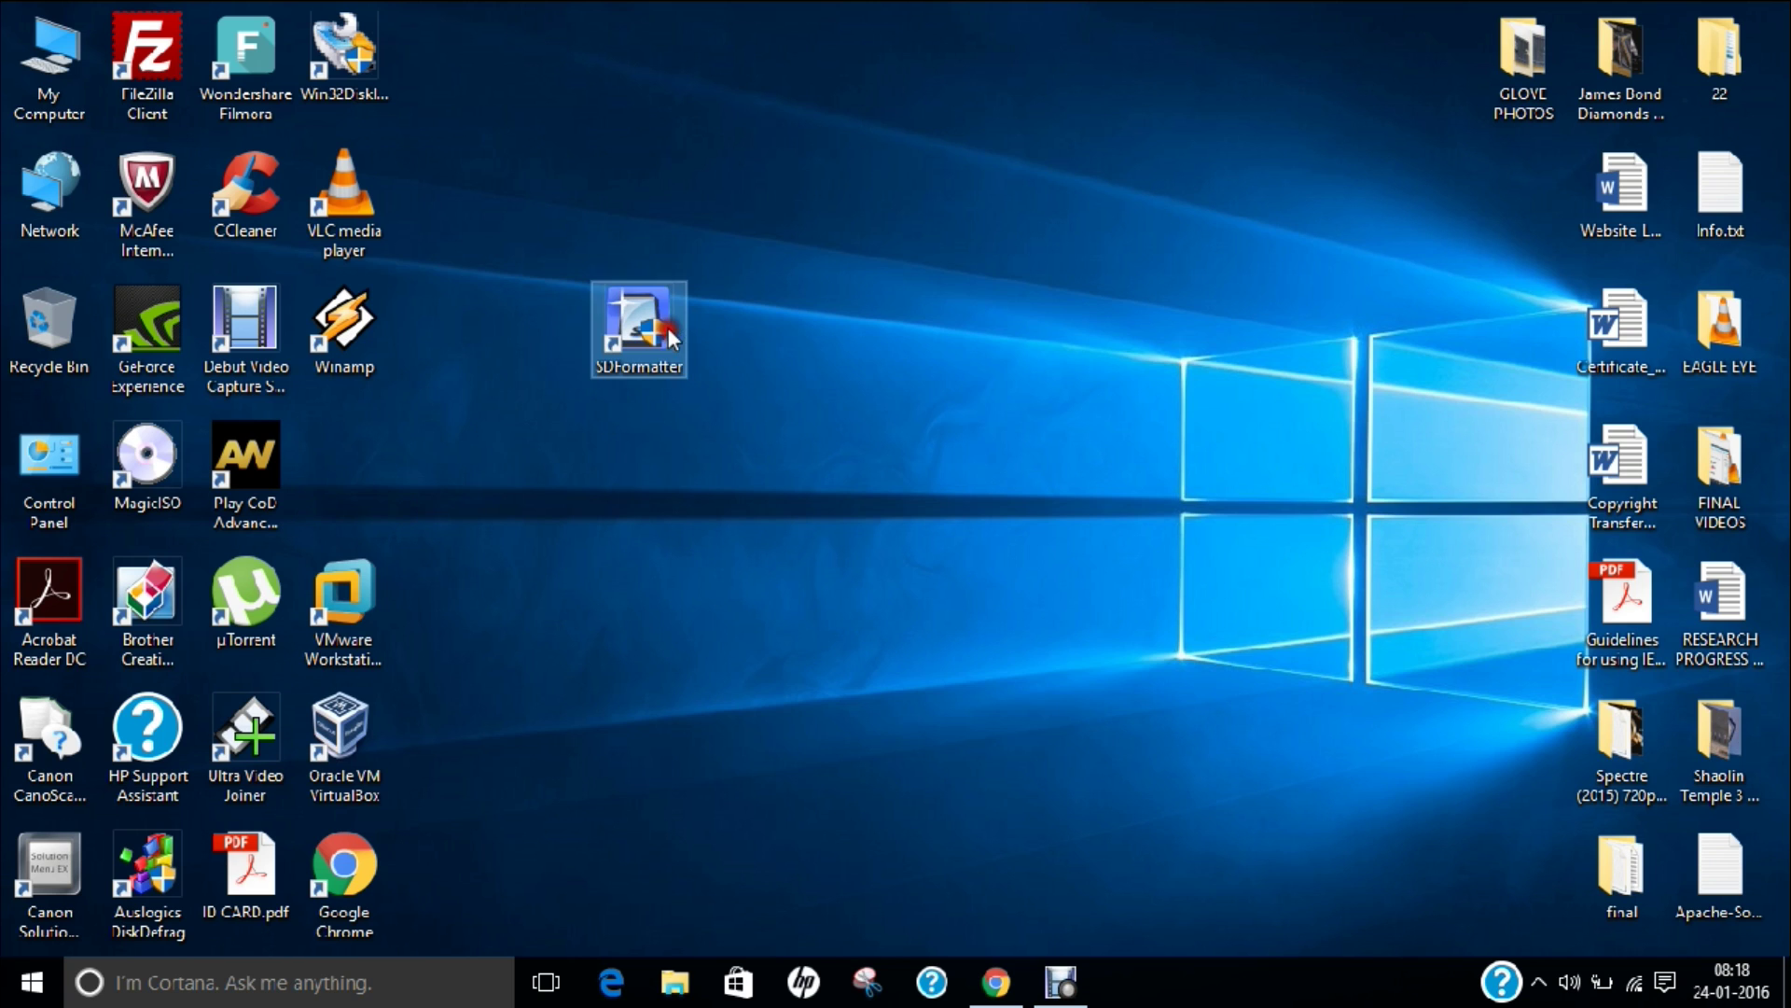
pyautogui.click(339, 54)
pyautogui.moveTo(340, 54); pyautogui.dragTo(771, 308)
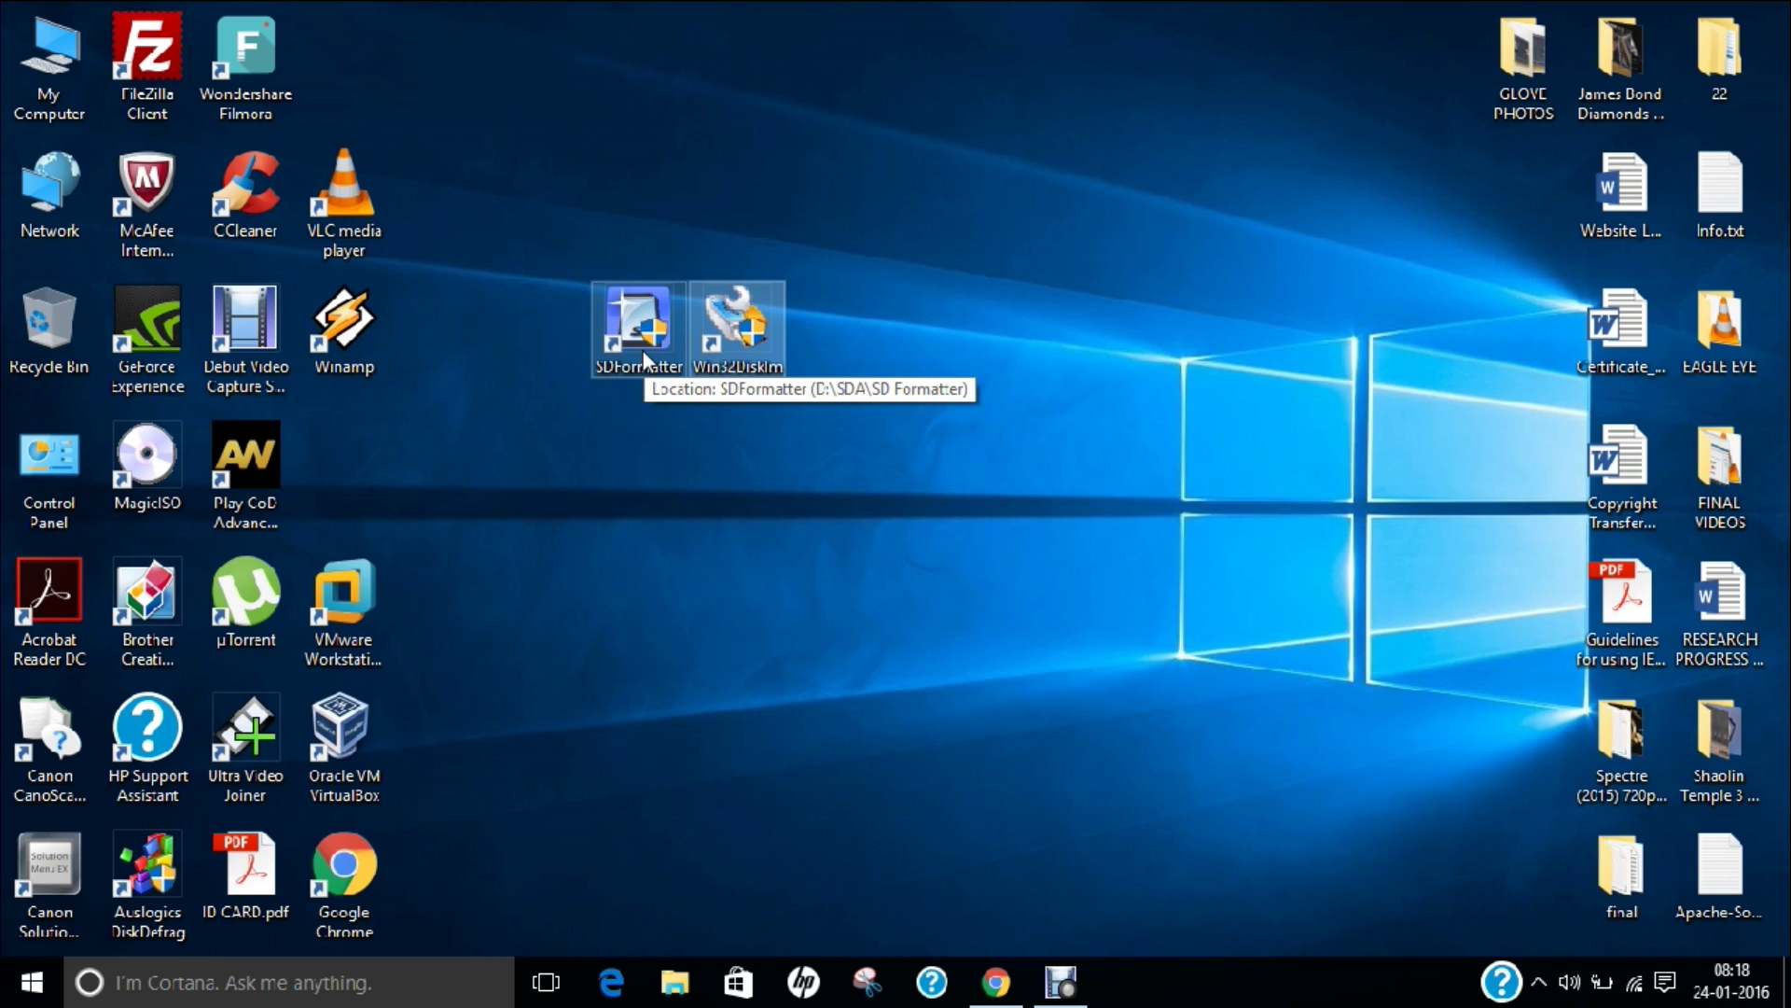
pyautogui.click(752, 366)
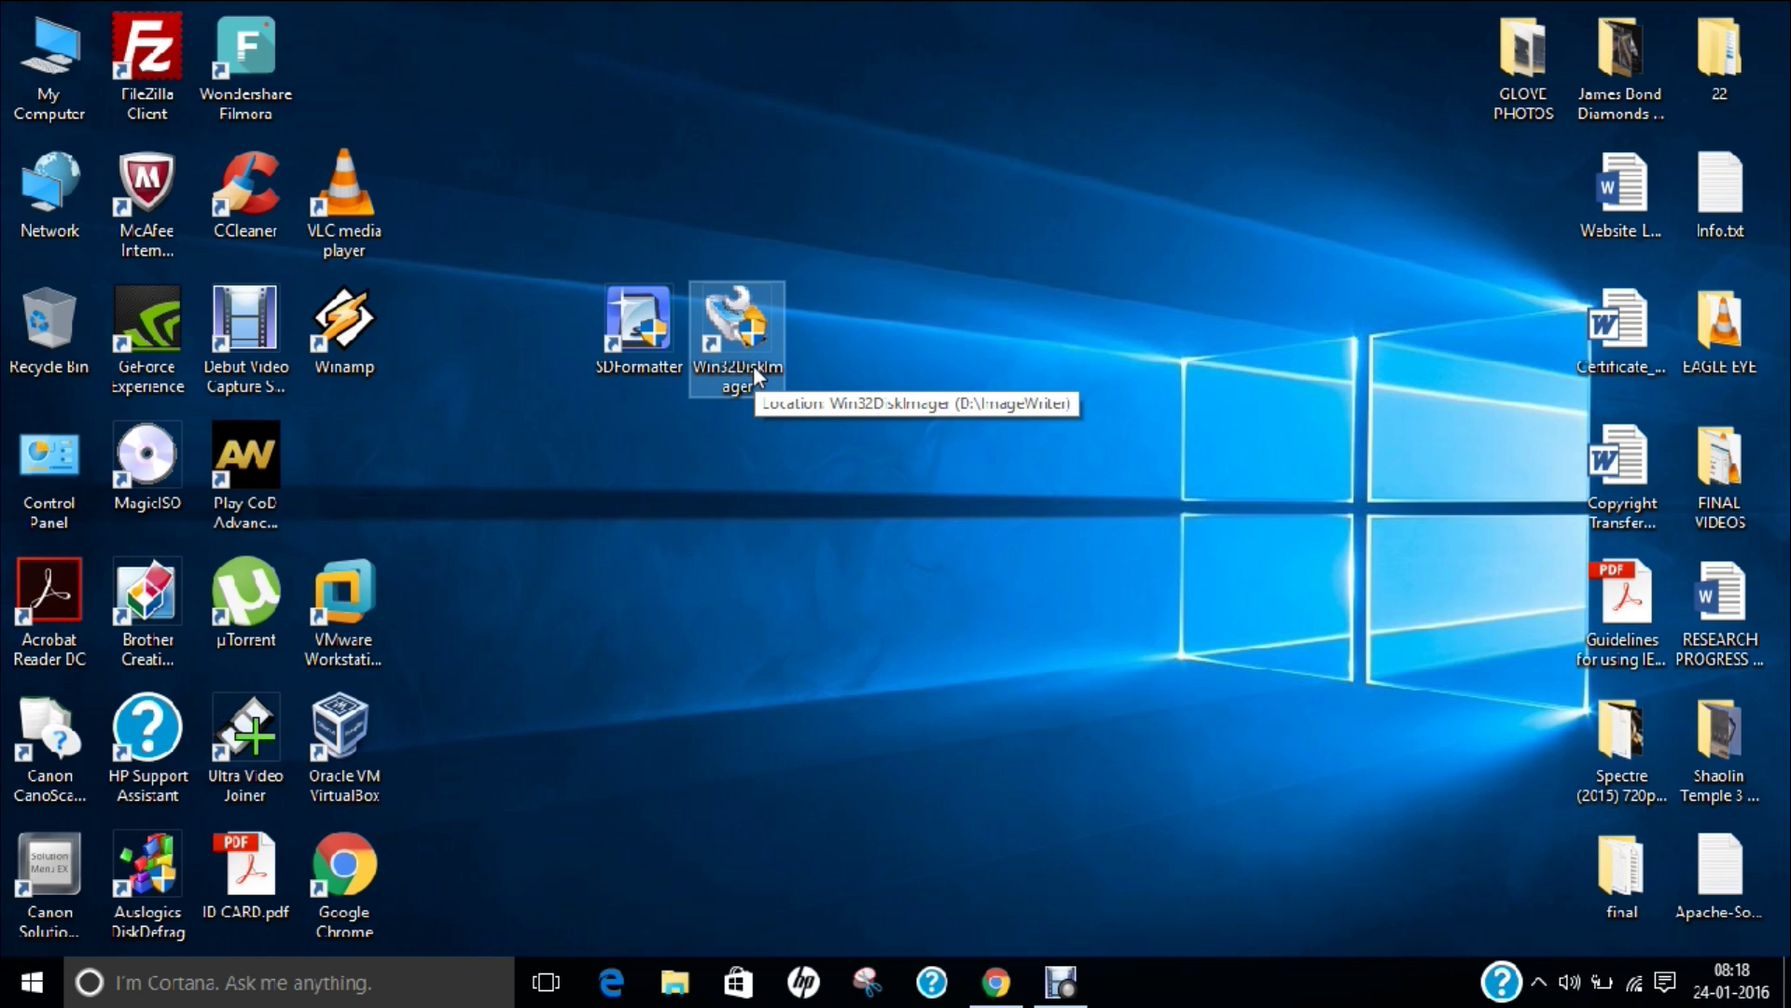
pyautogui.click(770, 582)
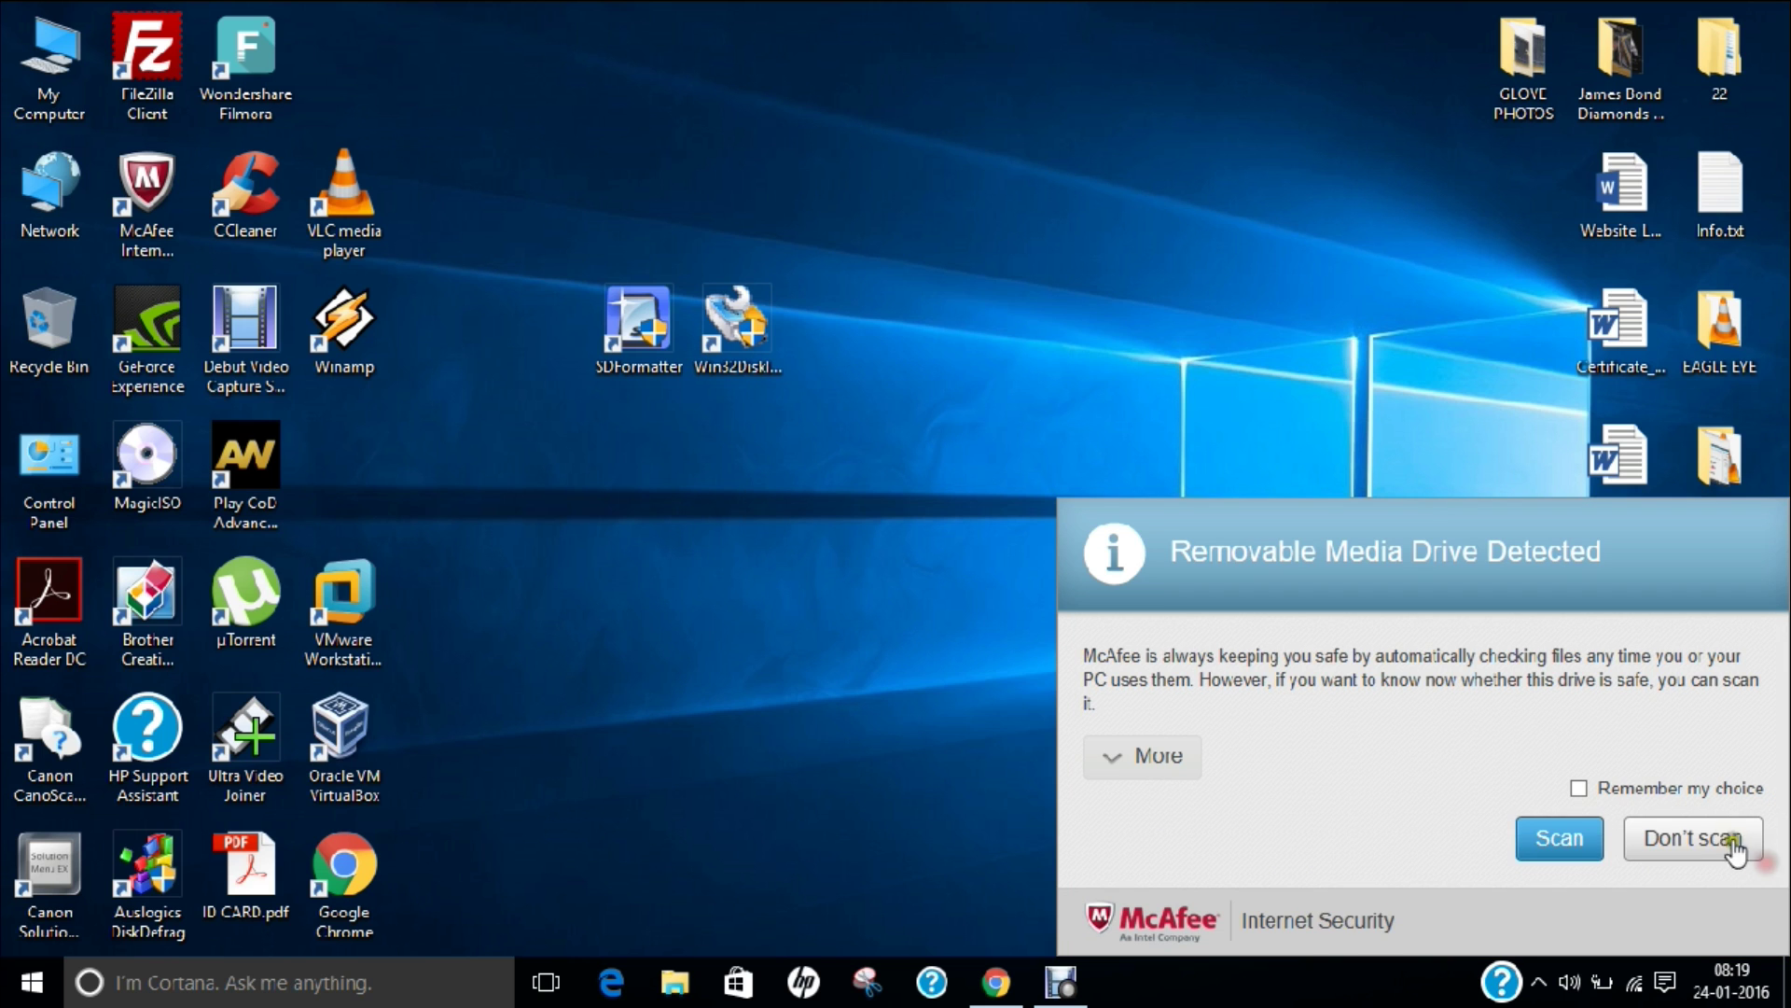
# - Decline the McAfee scan of the removable media drive and launch SDFormatter
pyautogui.click(1717, 838)
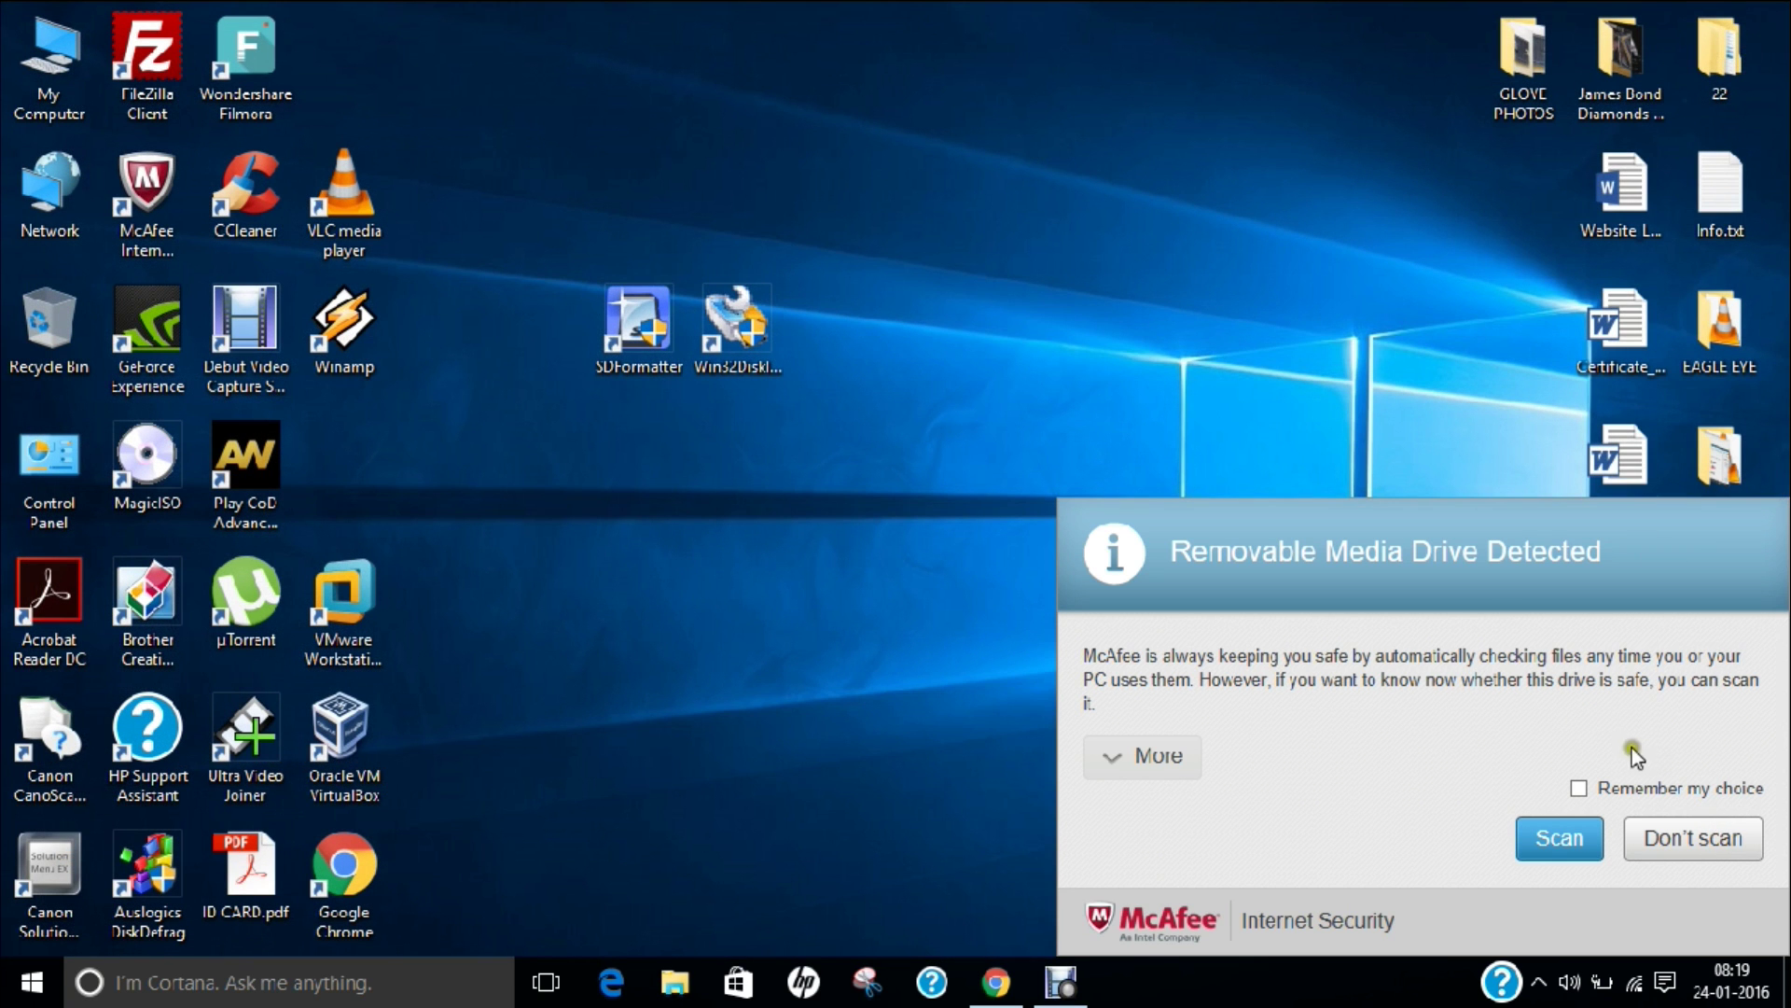
pyautogui.doubleClick(622, 352)
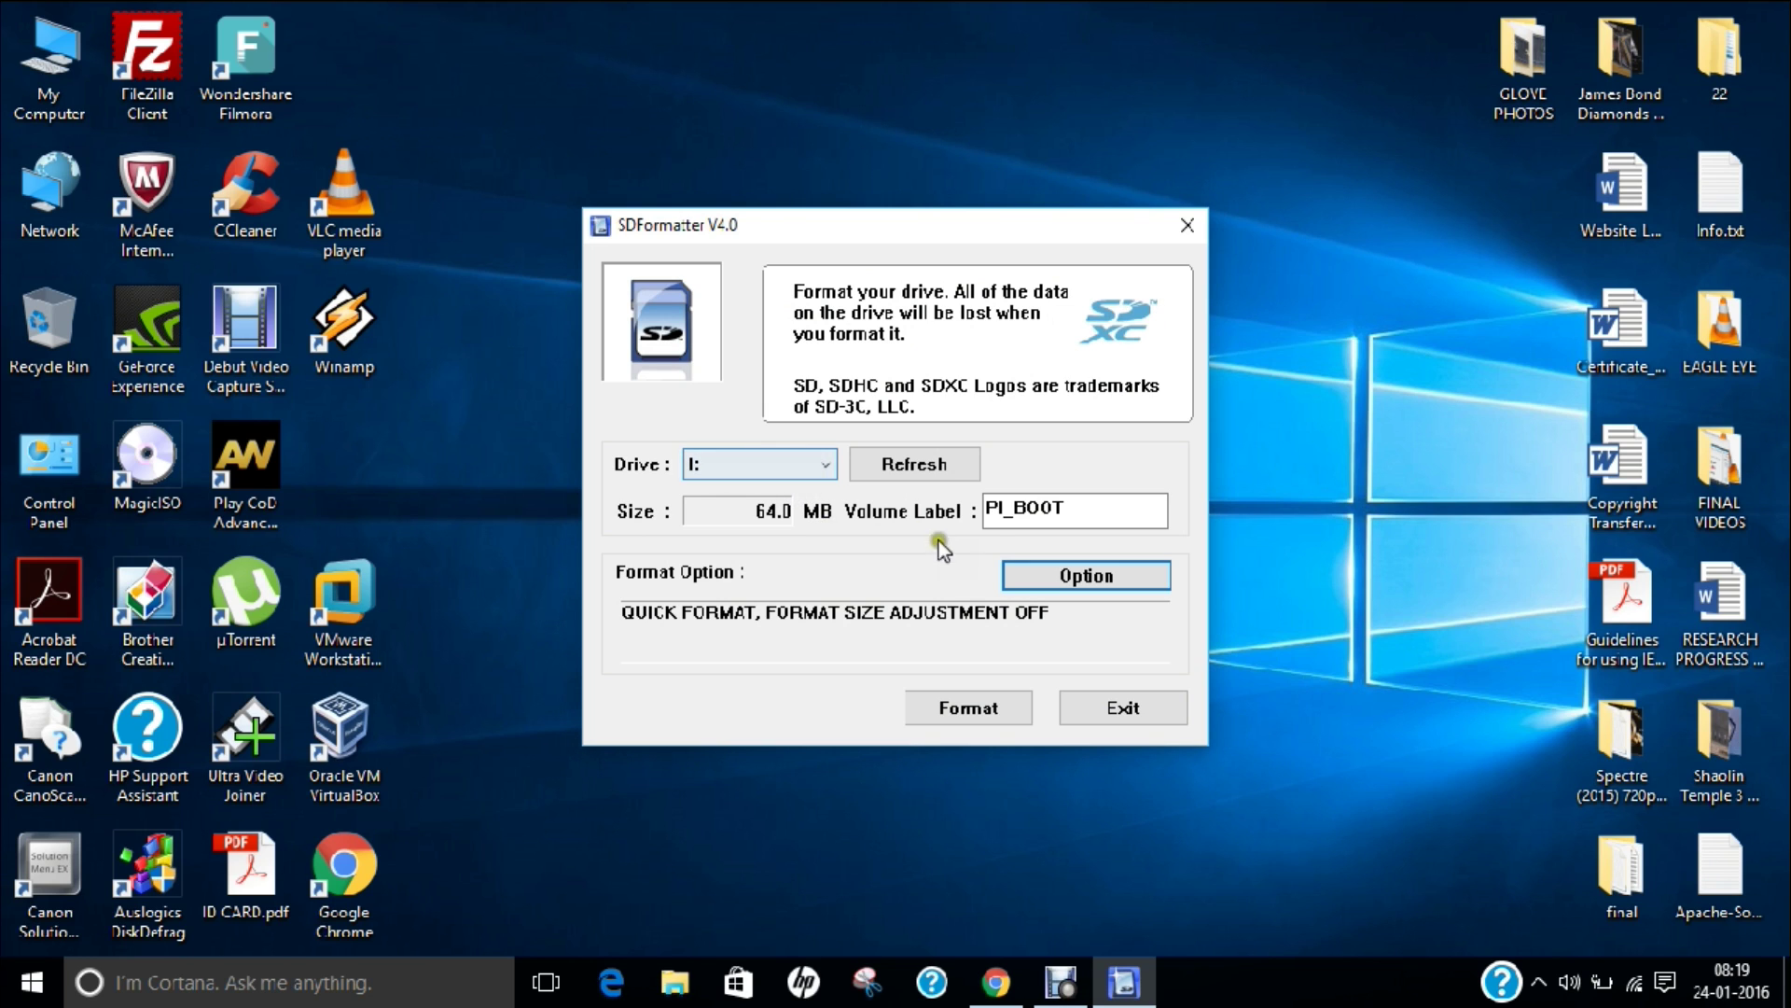
# - Set the format size adjustment option to ON, leaving the format type at QUICK
pyautogui.click(1037, 577)
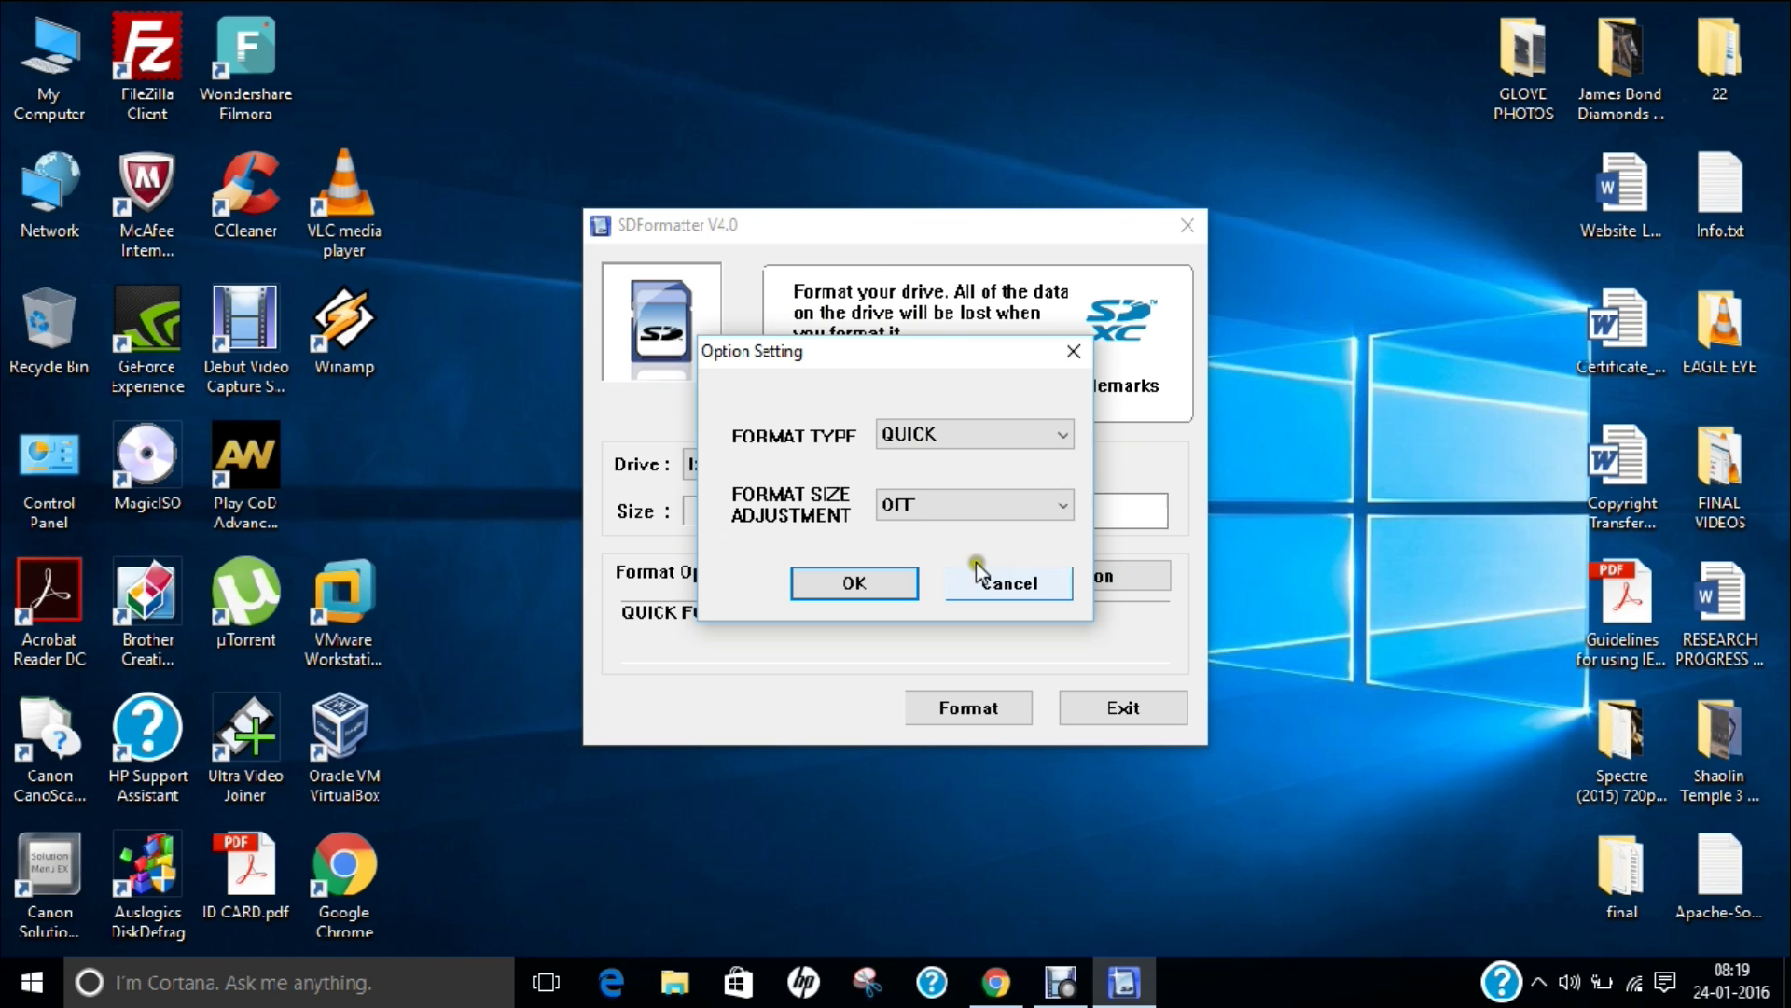
pyautogui.click(945, 508)
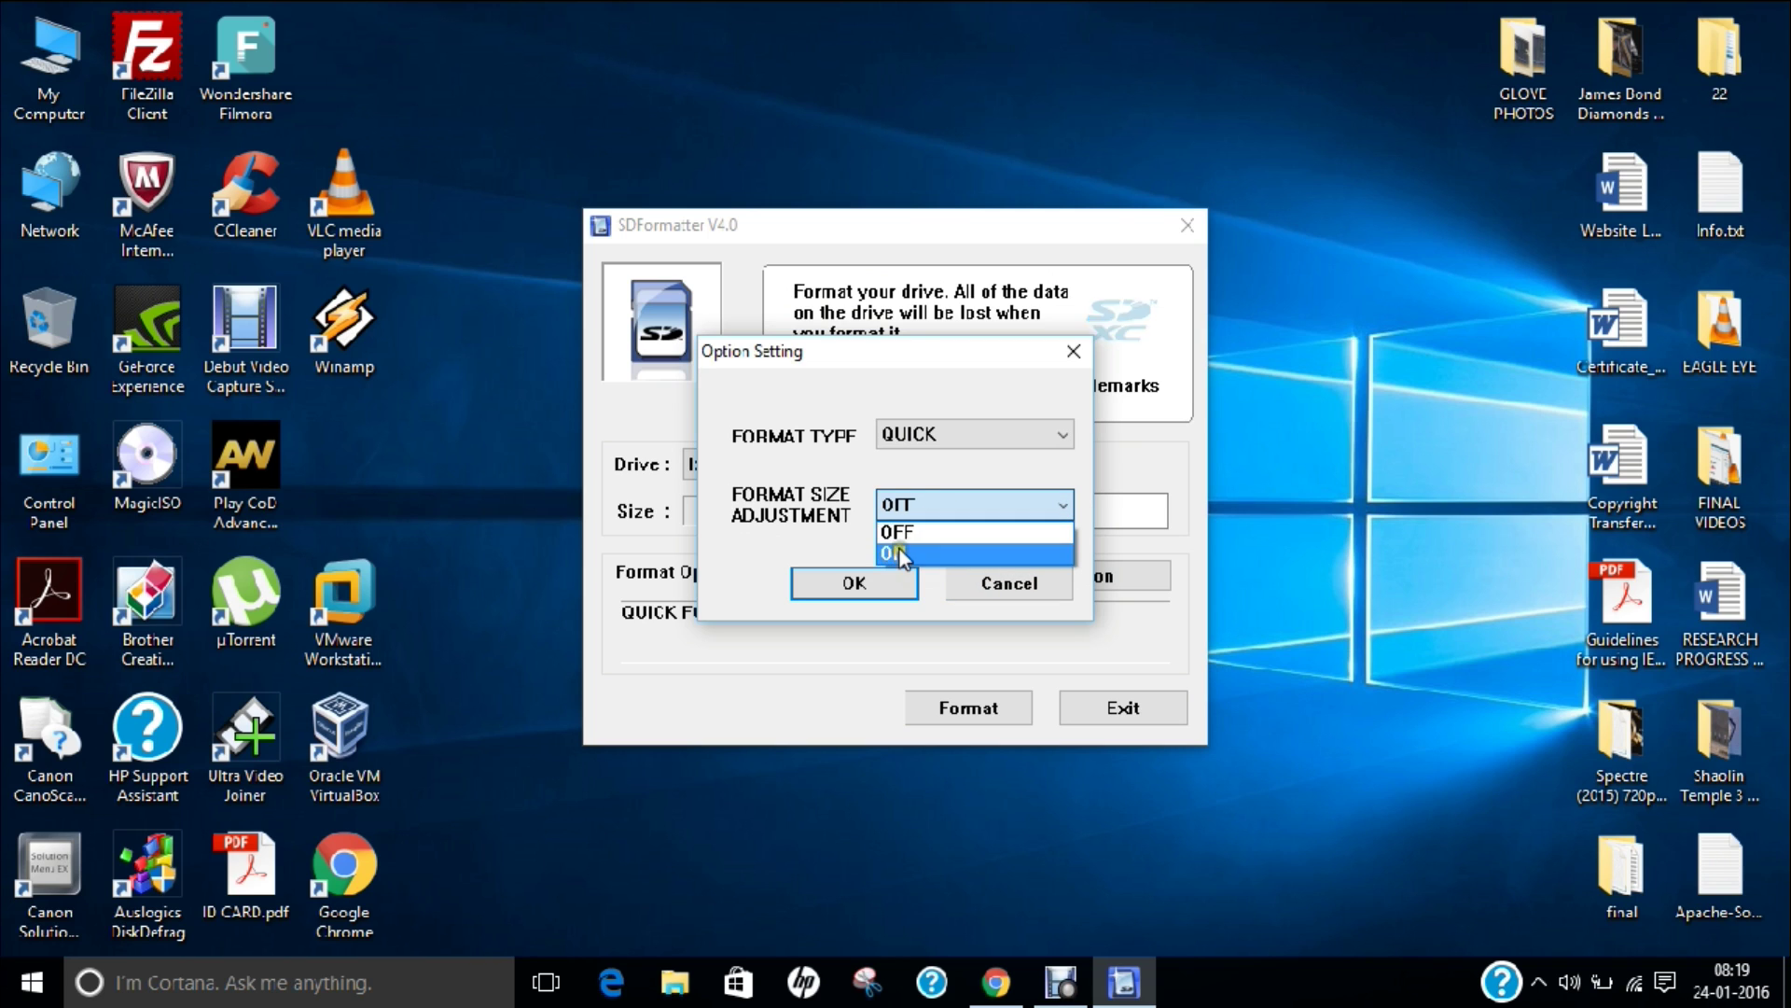
pyautogui.click(923, 552)
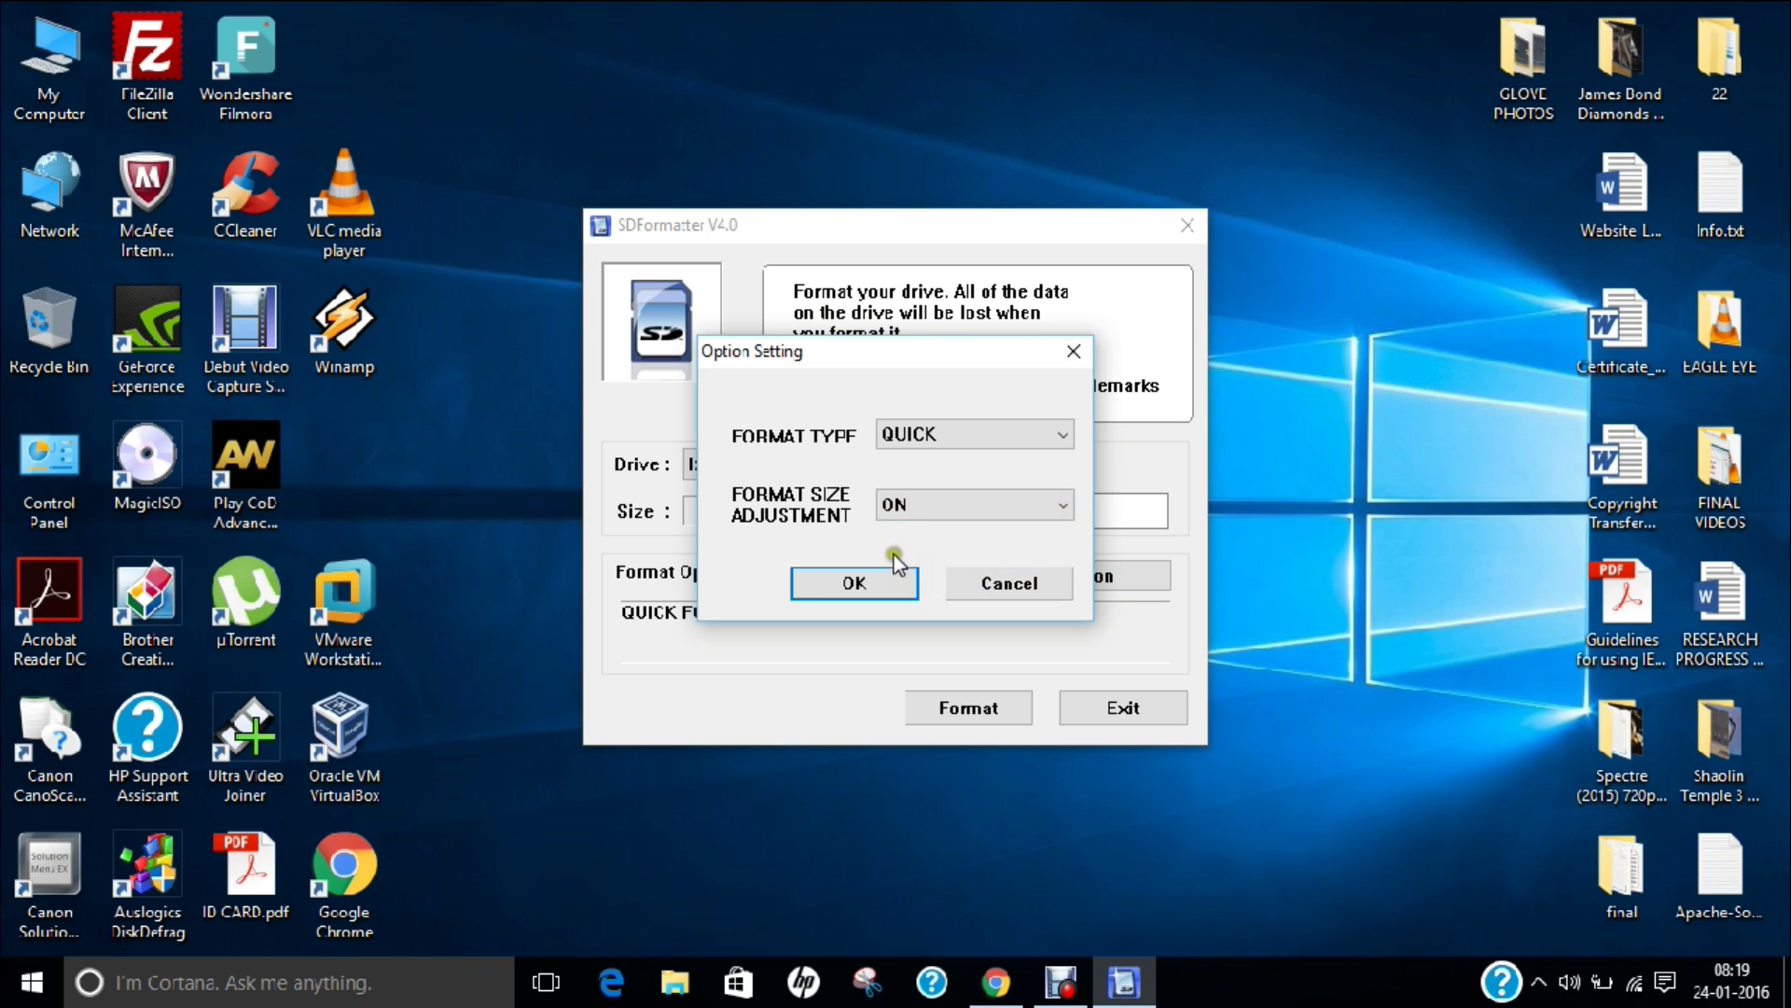
pyautogui.click(860, 588)
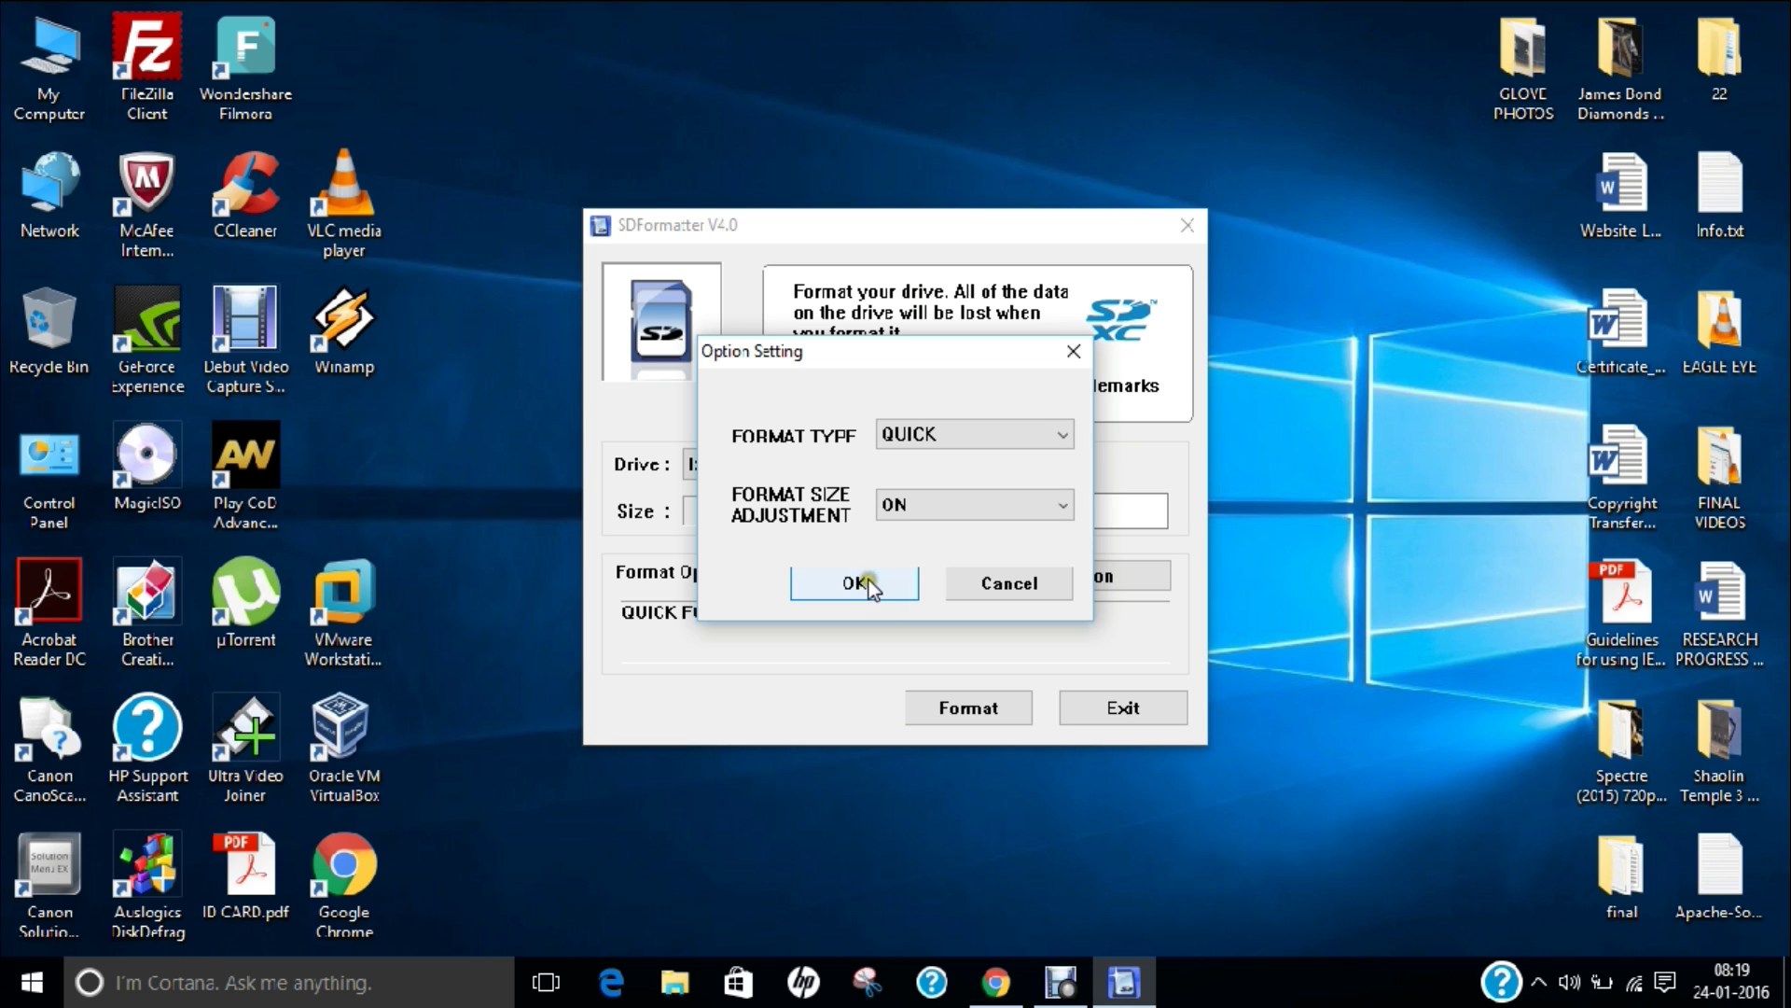
pyautogui.click(867, 581)
# - Quick-format the memory card on drive I: with volume label PI_BOOT, and exit the formatter
pyautogui.click(979, 709)
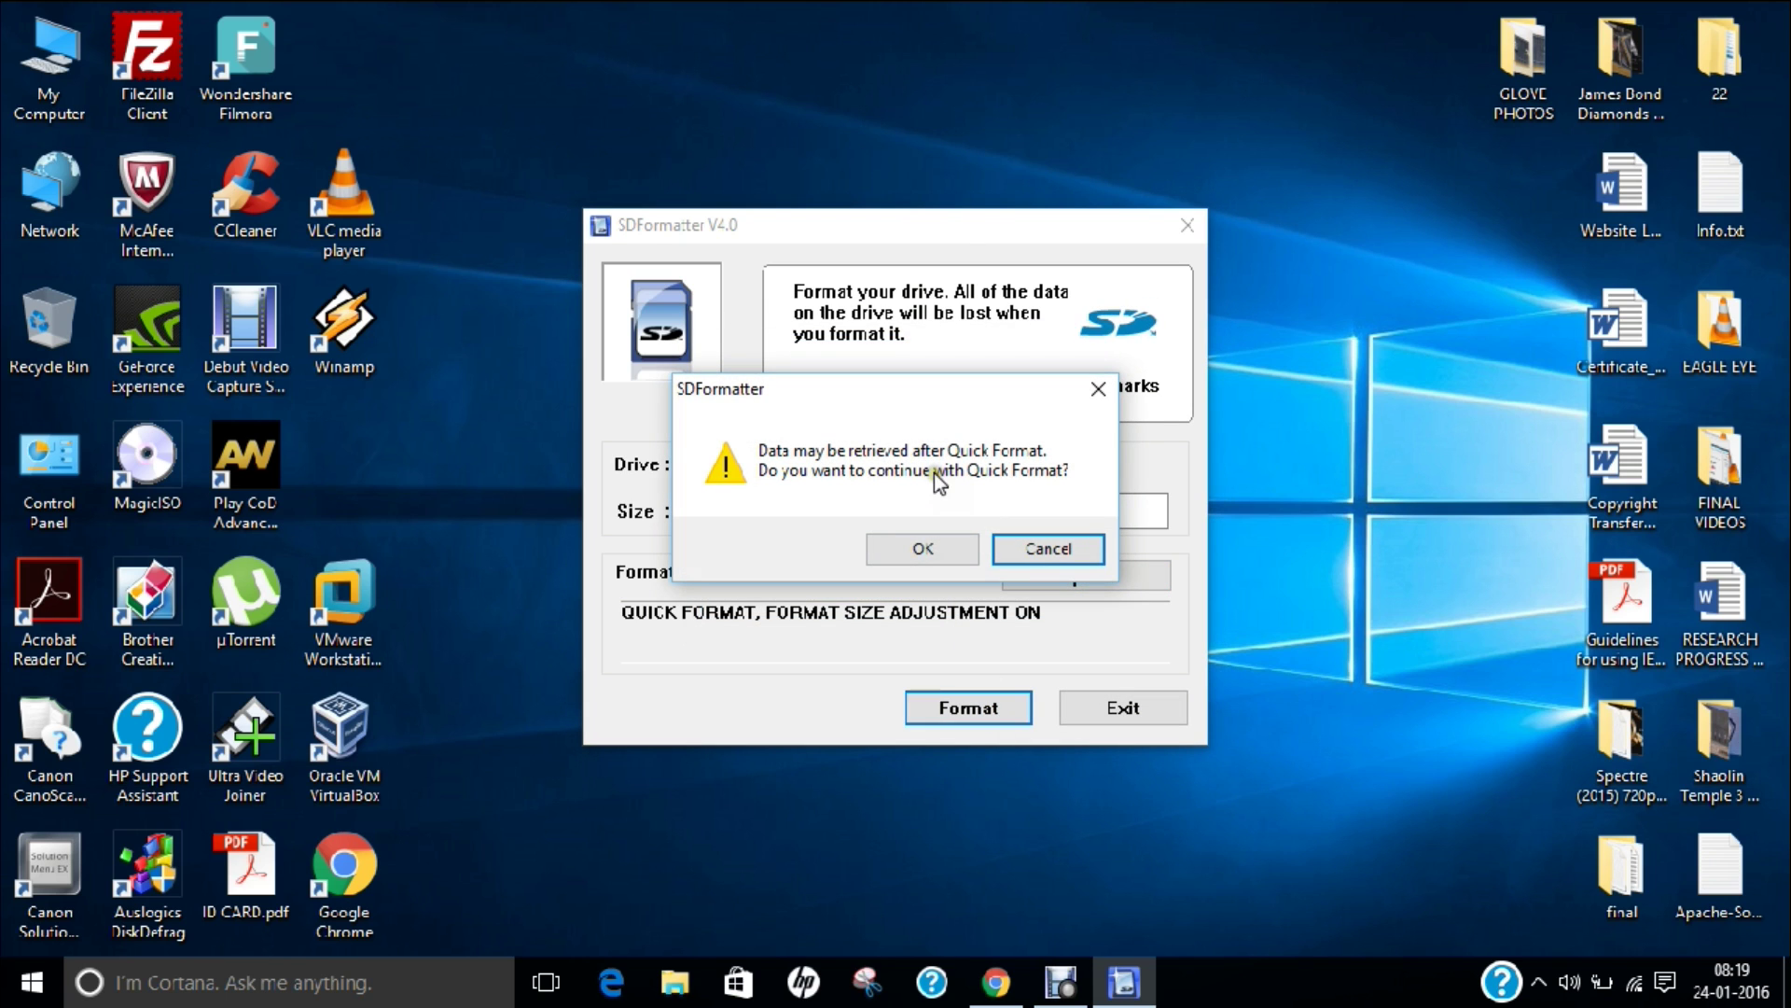
pyautogui.click(920, 547)
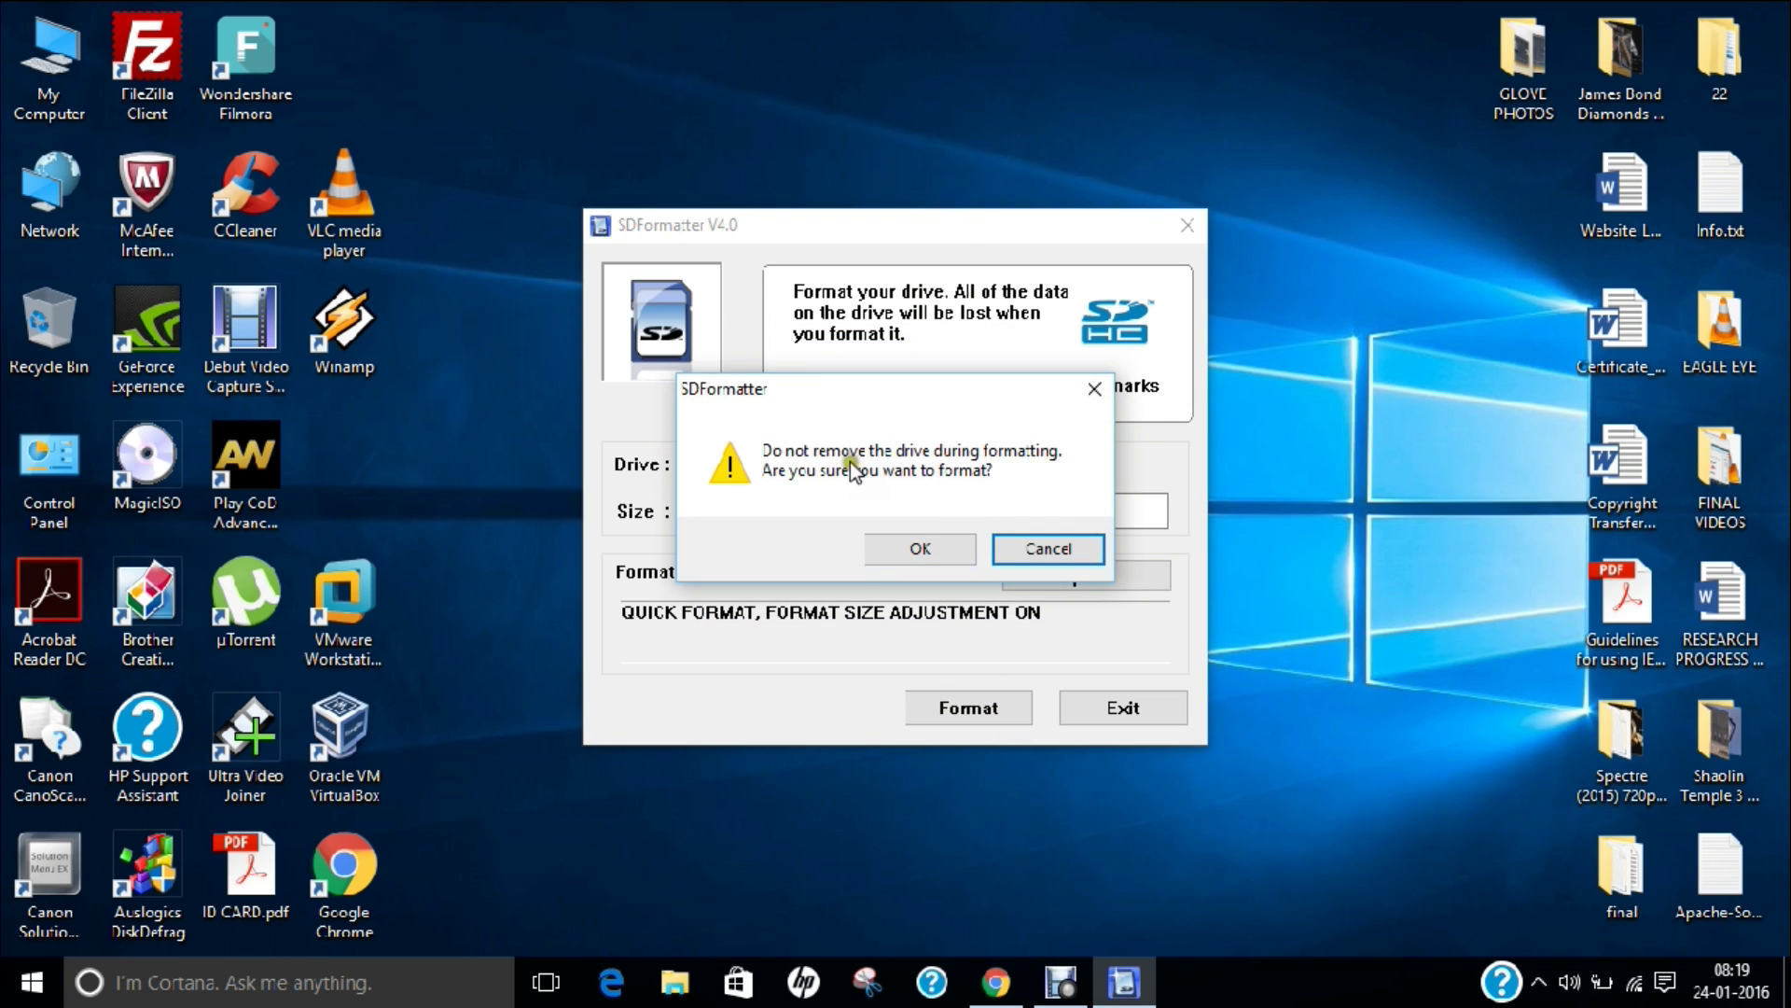
pyautogui.click(920, 550)
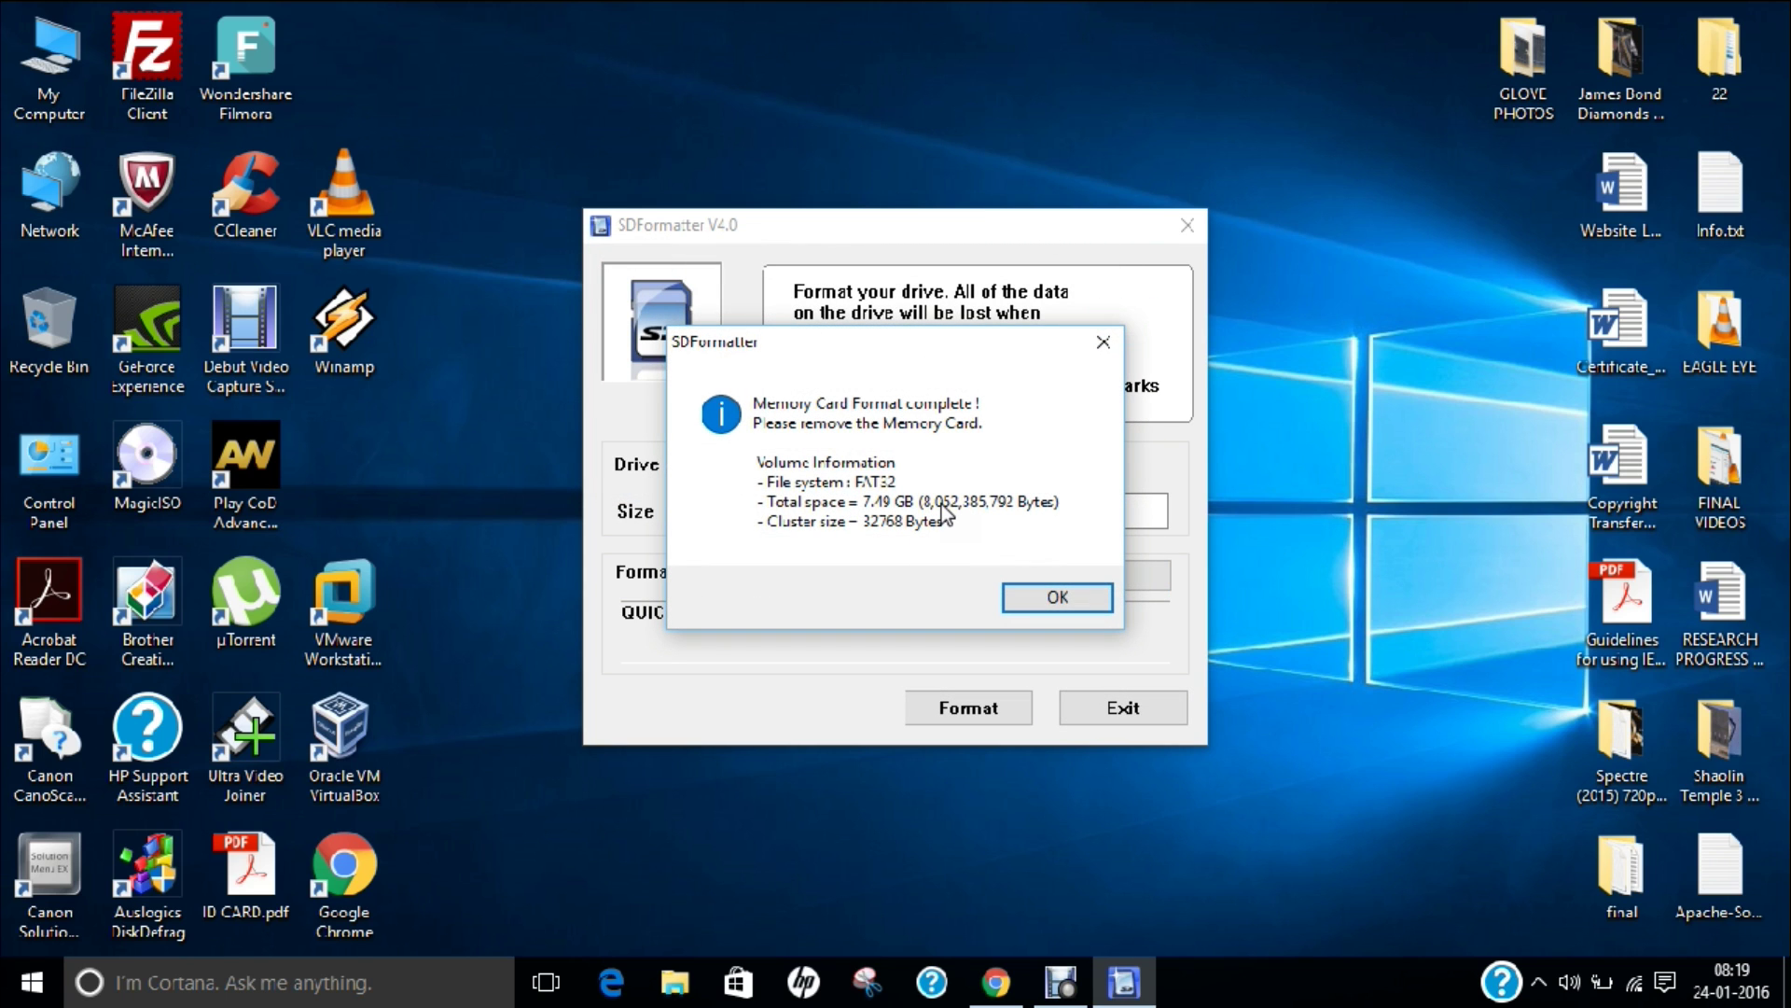
pyautogui.click(1057, 598)
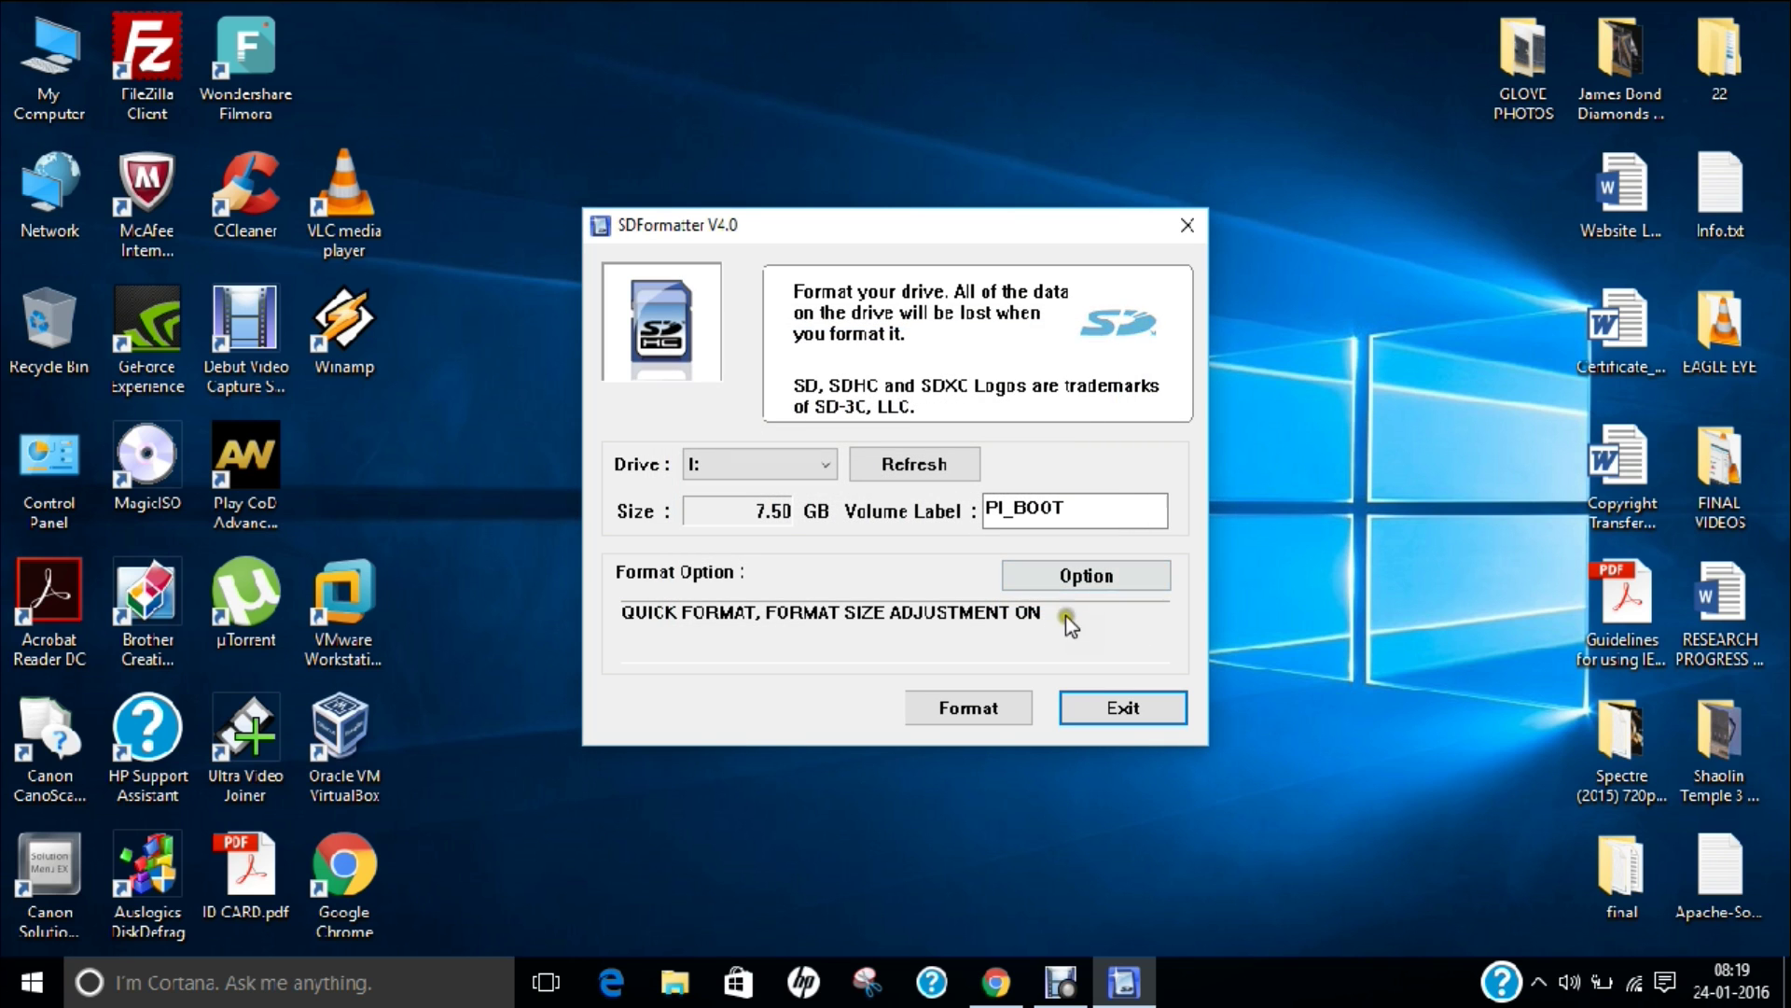
pyautogui.click(1116, 705)
# - Launch Win32 Disk Imager from the desktop and allow it to run with administrator rights
pyautogui.click(732, 358)
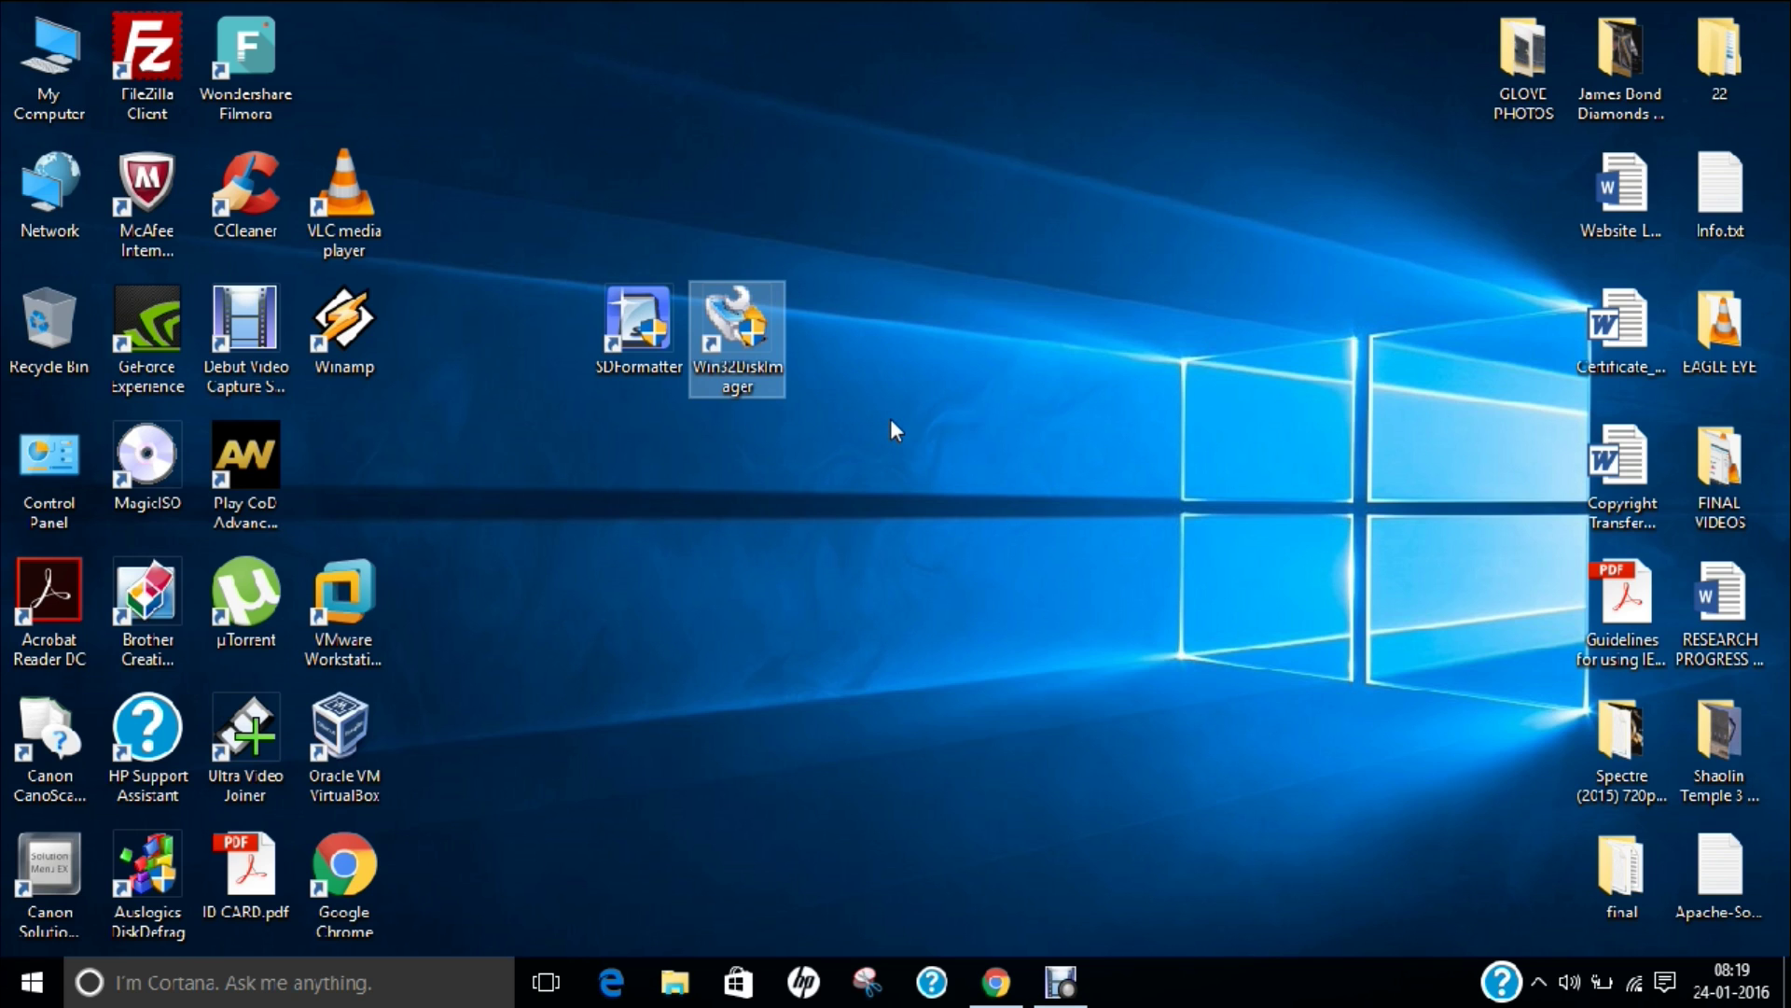
pyautogui.doubleClick(770, 372)
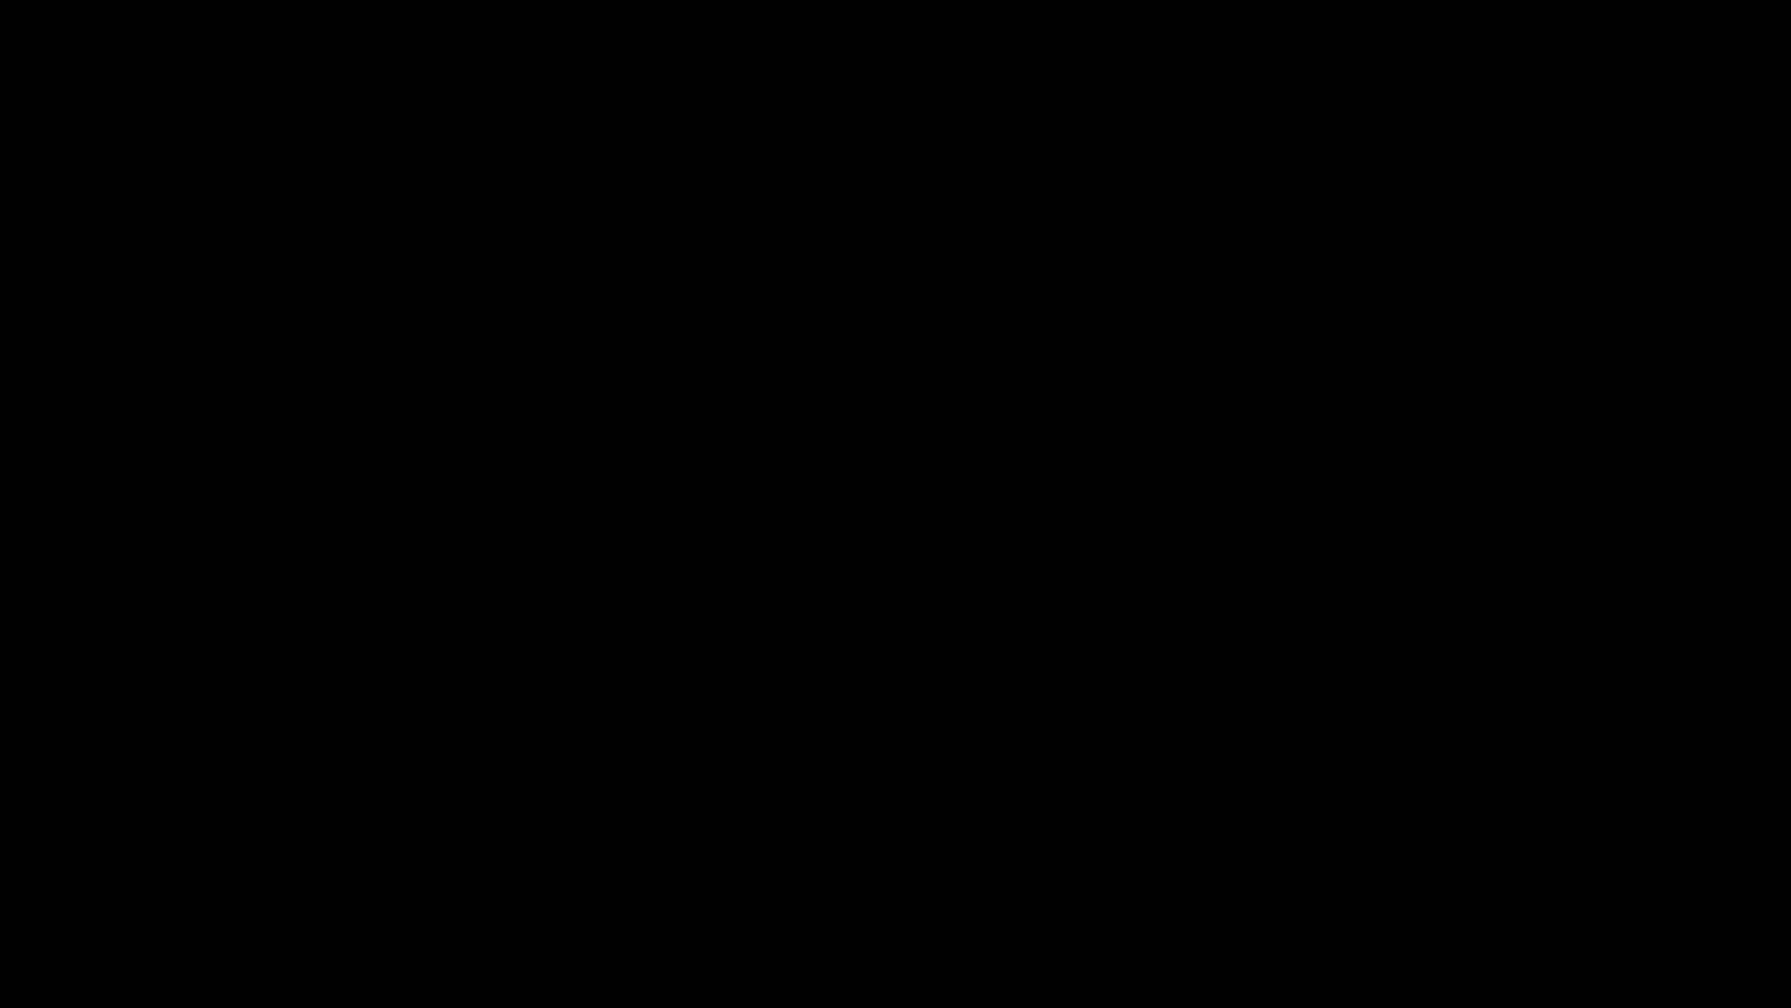
pyautogui.click(984, 514)
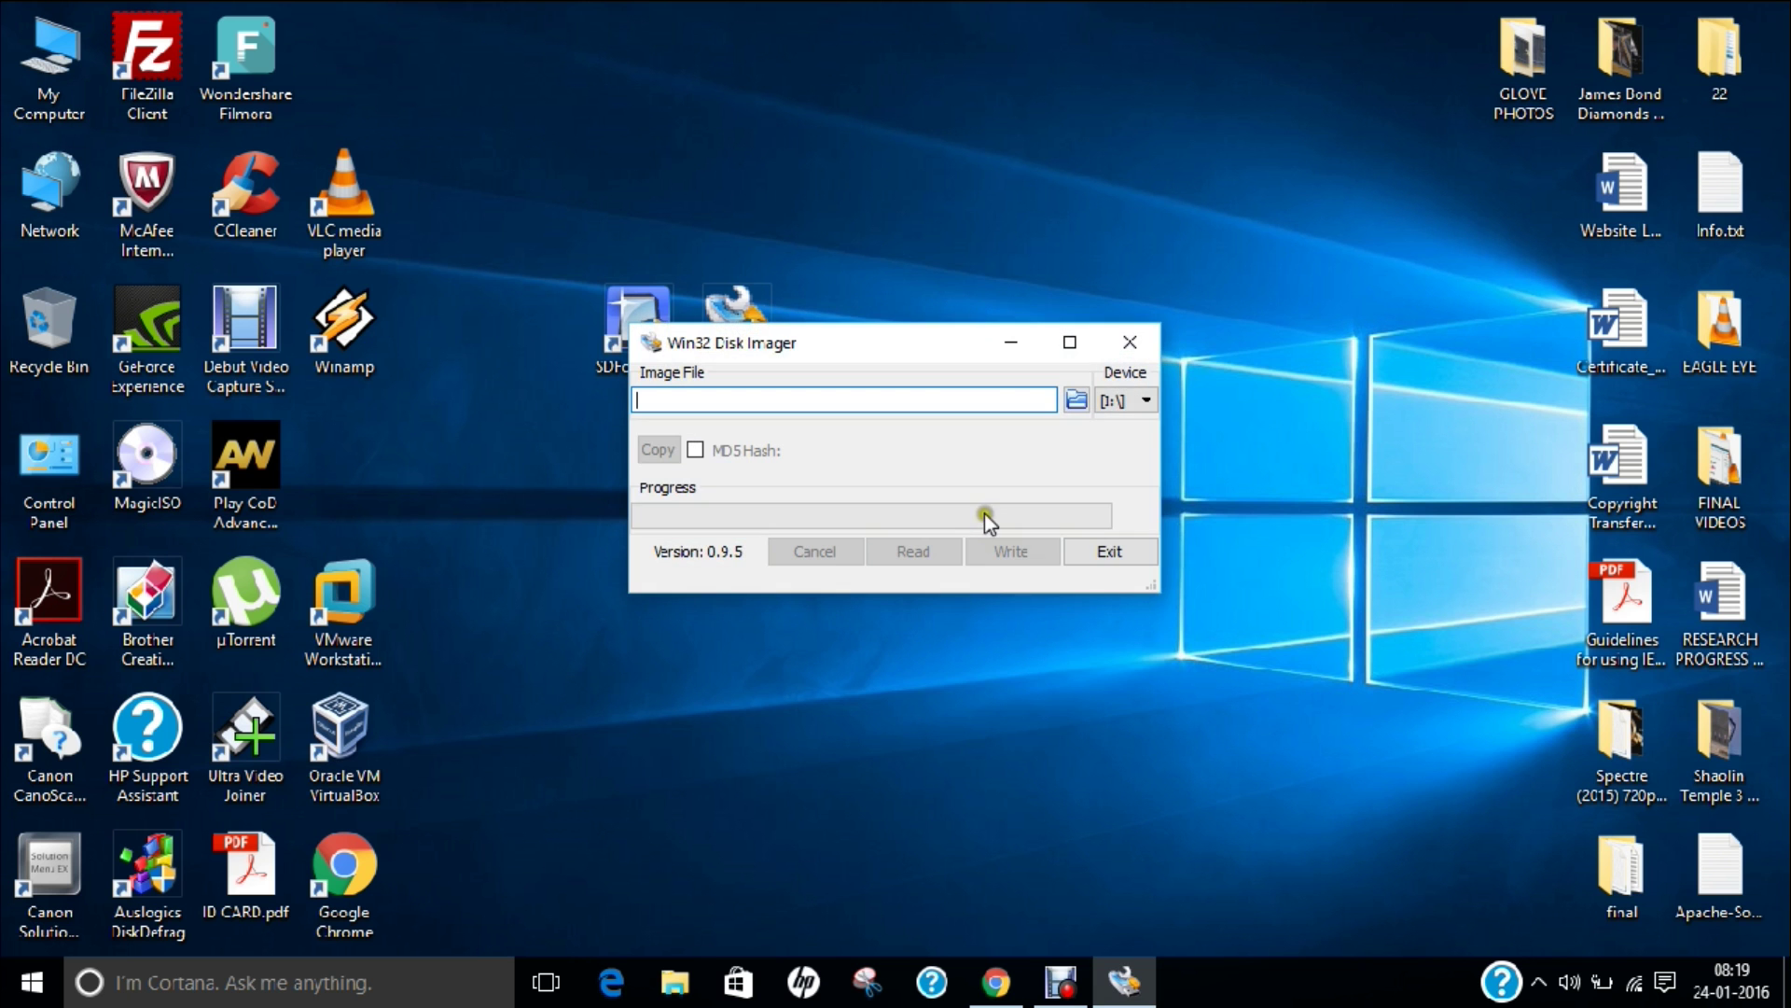
# - Browse for a disk image on drive F:, going through DUMPS, RASPBERRY PI and OPERATING SYSTEMS to the RASPBERRY PI-2 folder
pyautogui.click(1075, 399)
pyautogui.click(135, 469)
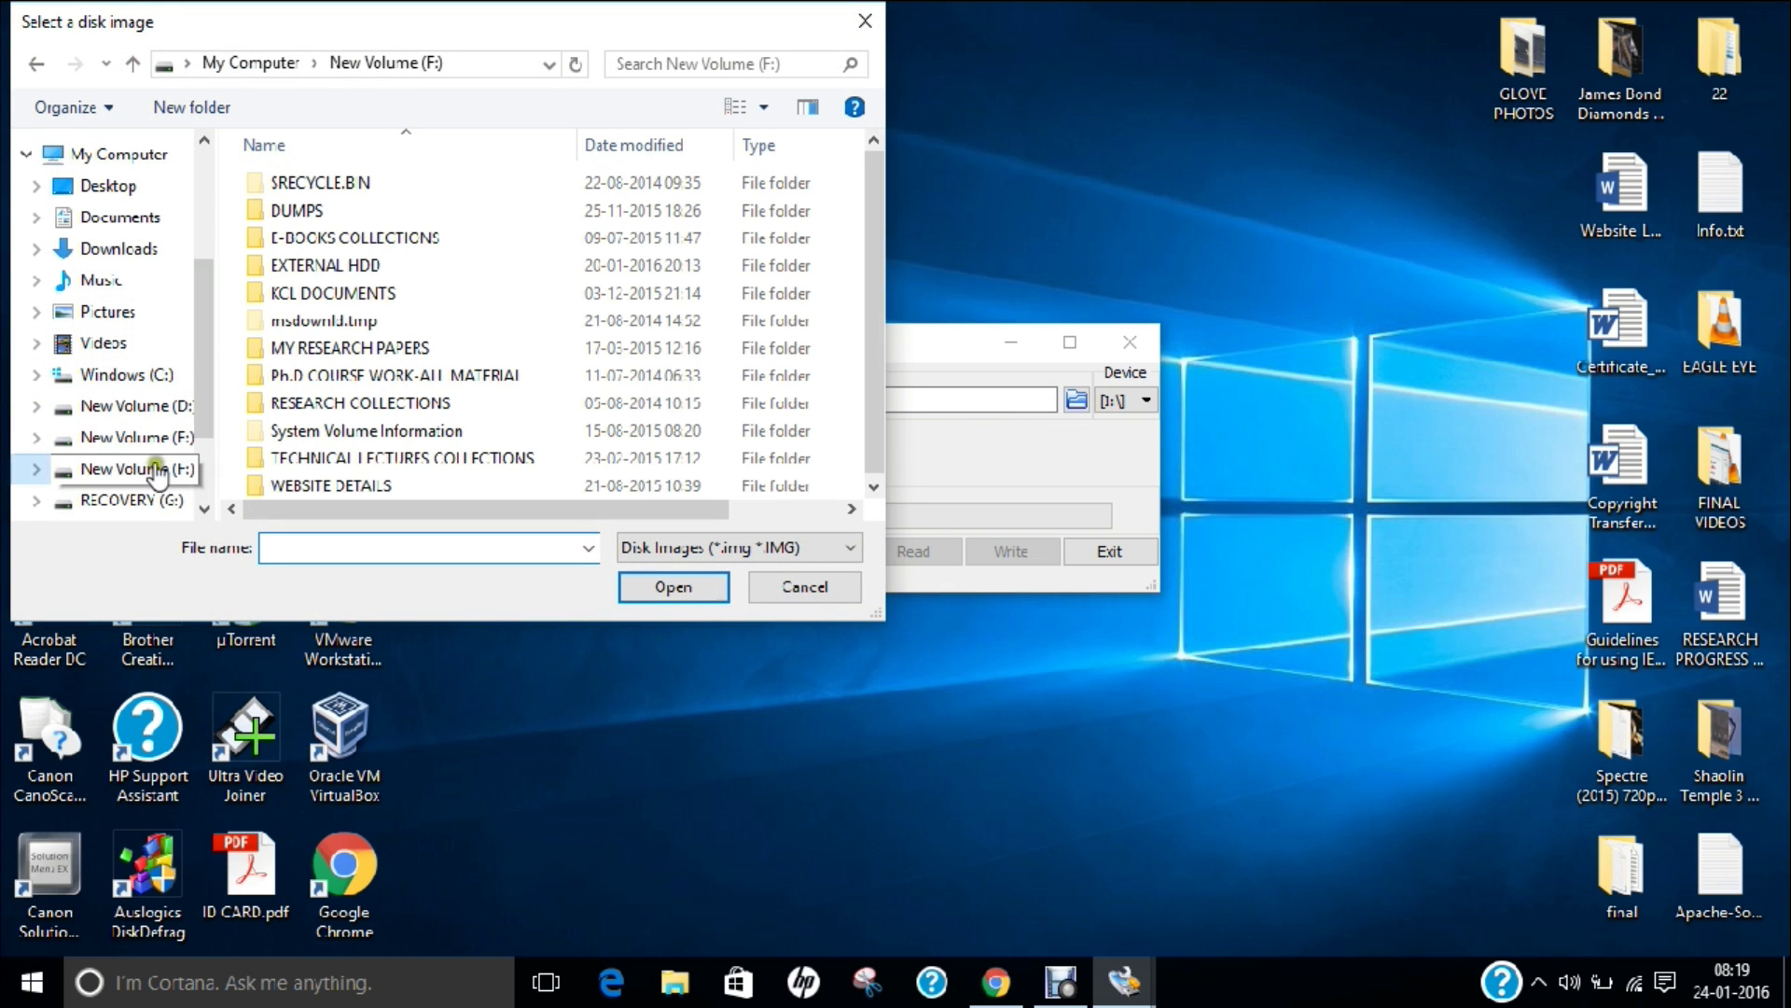
pyautogui.doubleClick(332, 209)
pyautogui.doubleClick(314, 446)
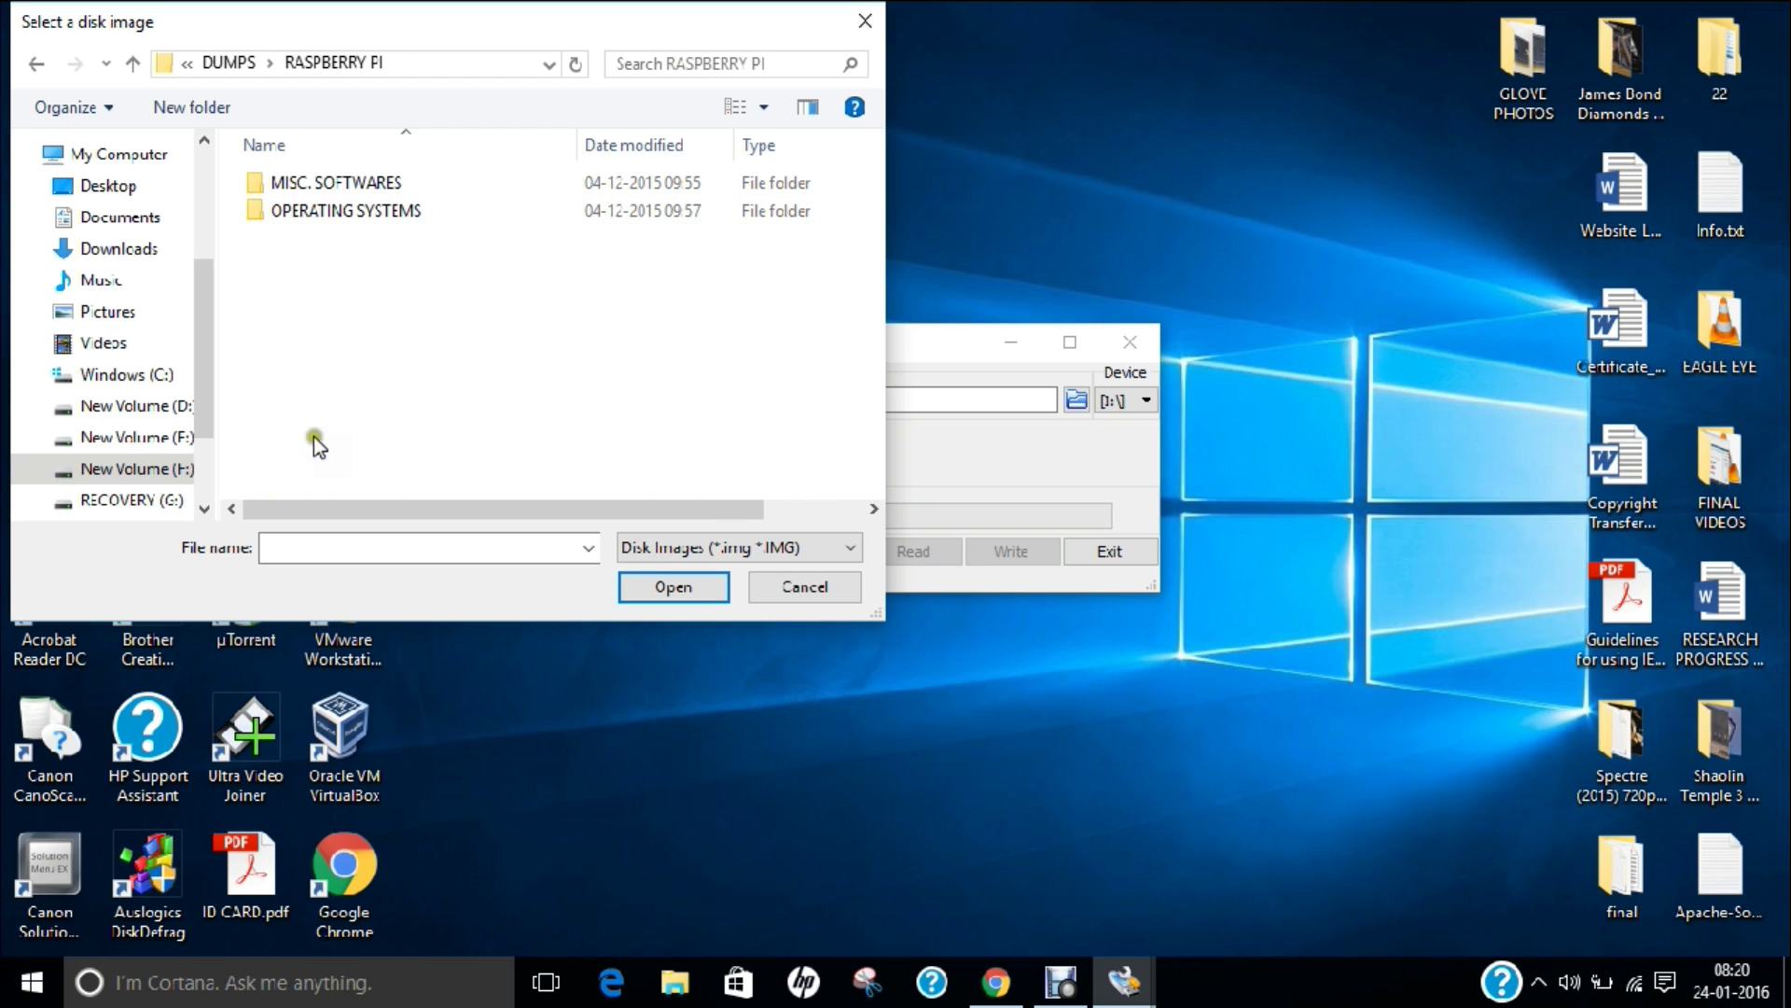
pyautogui.doubleClick(318, 209)
pyautogui.doubleClick(318, 209)
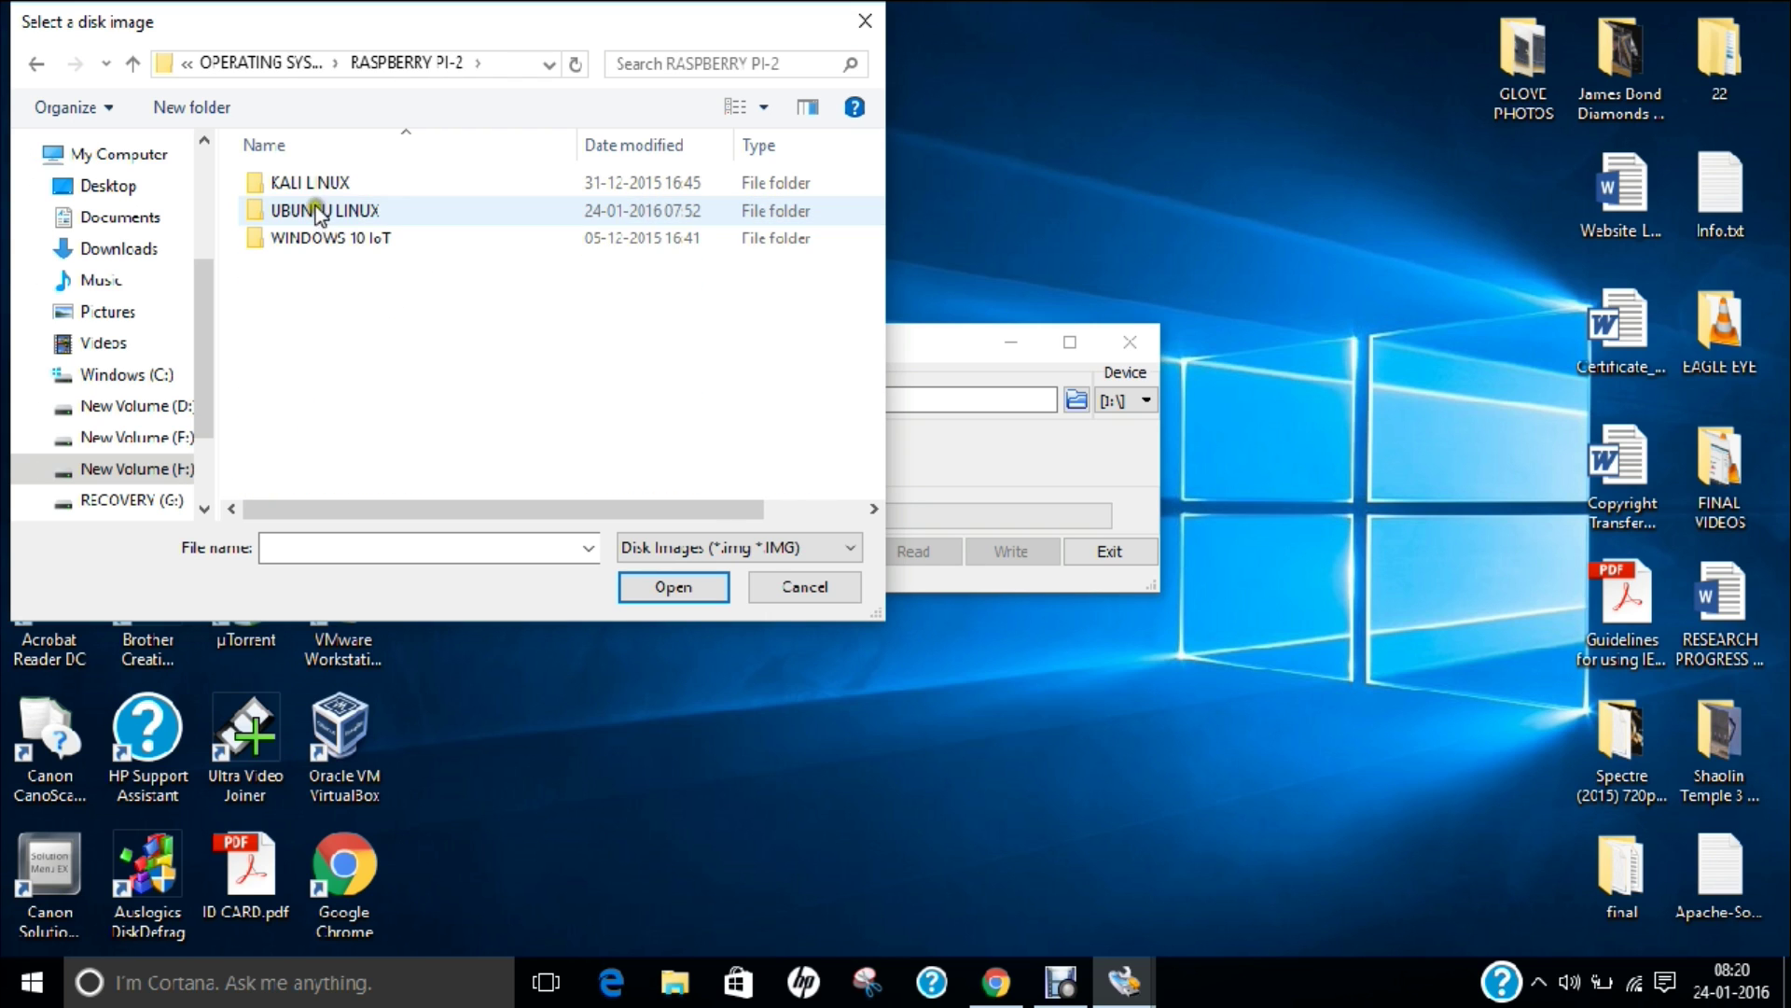
# - Load the ubuntu-mate-15.10.1 desktop armhf image for Raspberry Pi 2 from the UBUNTU LINUX folder as the image file
pyautogui.doubleClick(315, 182)
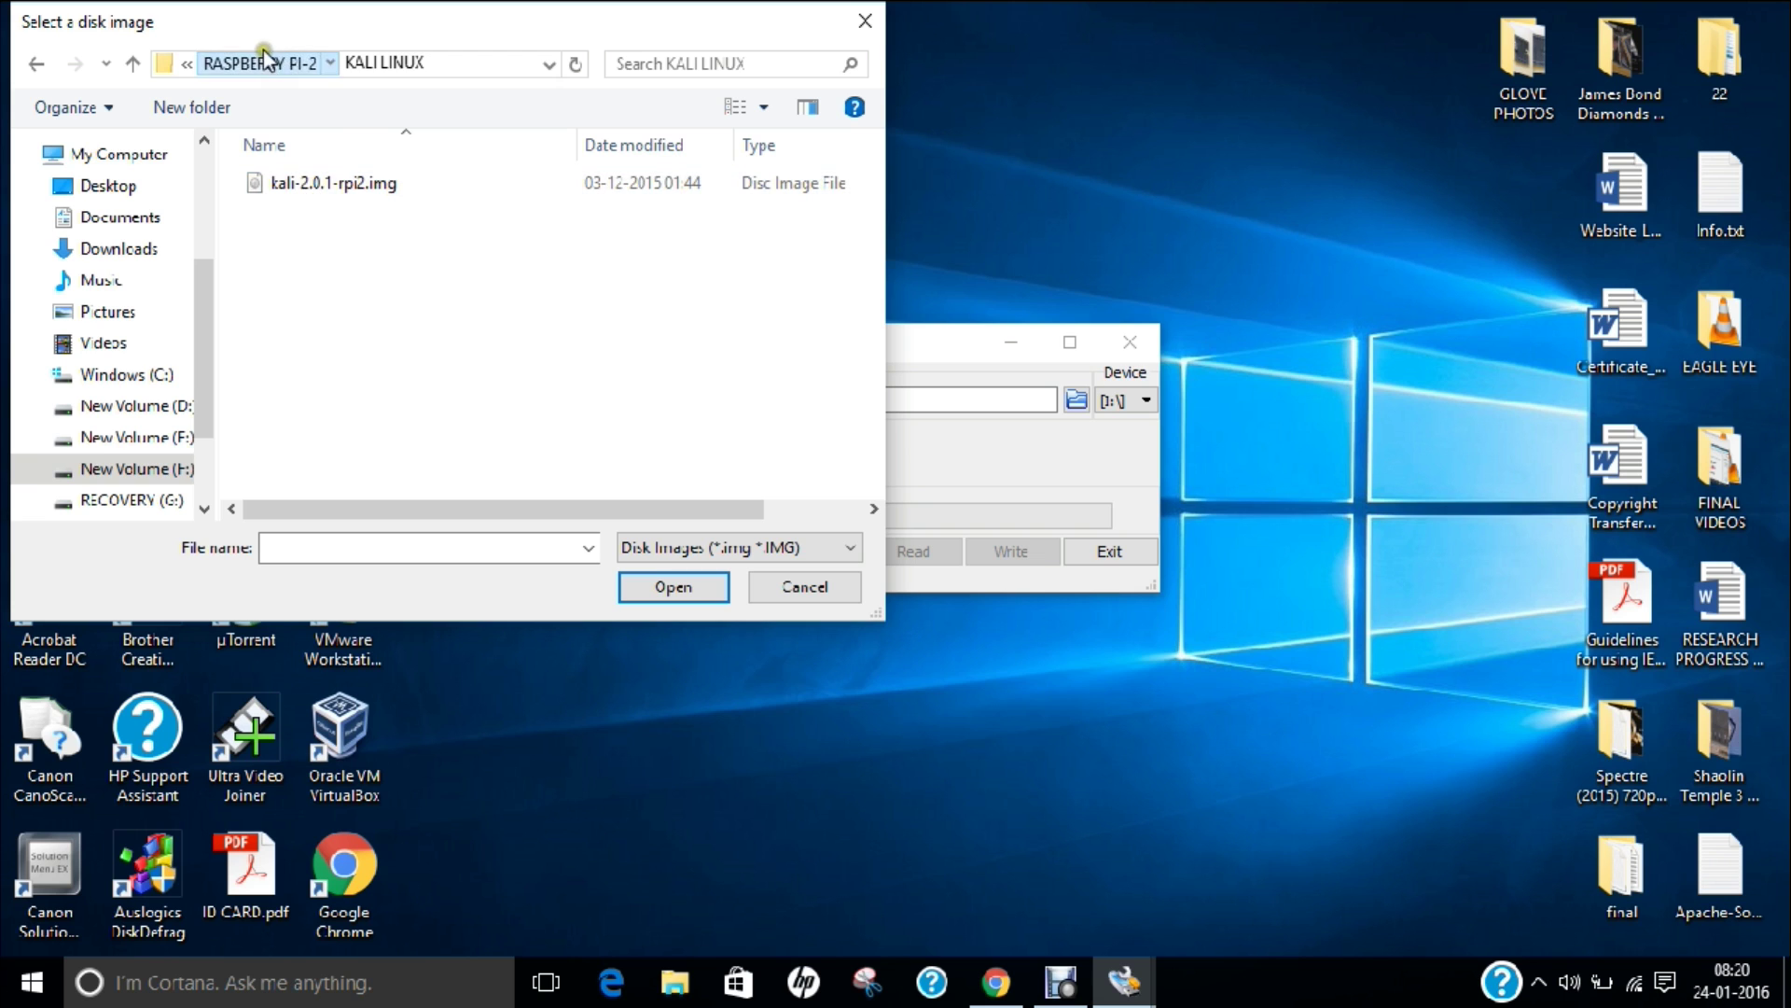
pyautogui.click(262, 62)
pyautogui.doubleClick(317, 205)
pyautogui.click(308, 187)
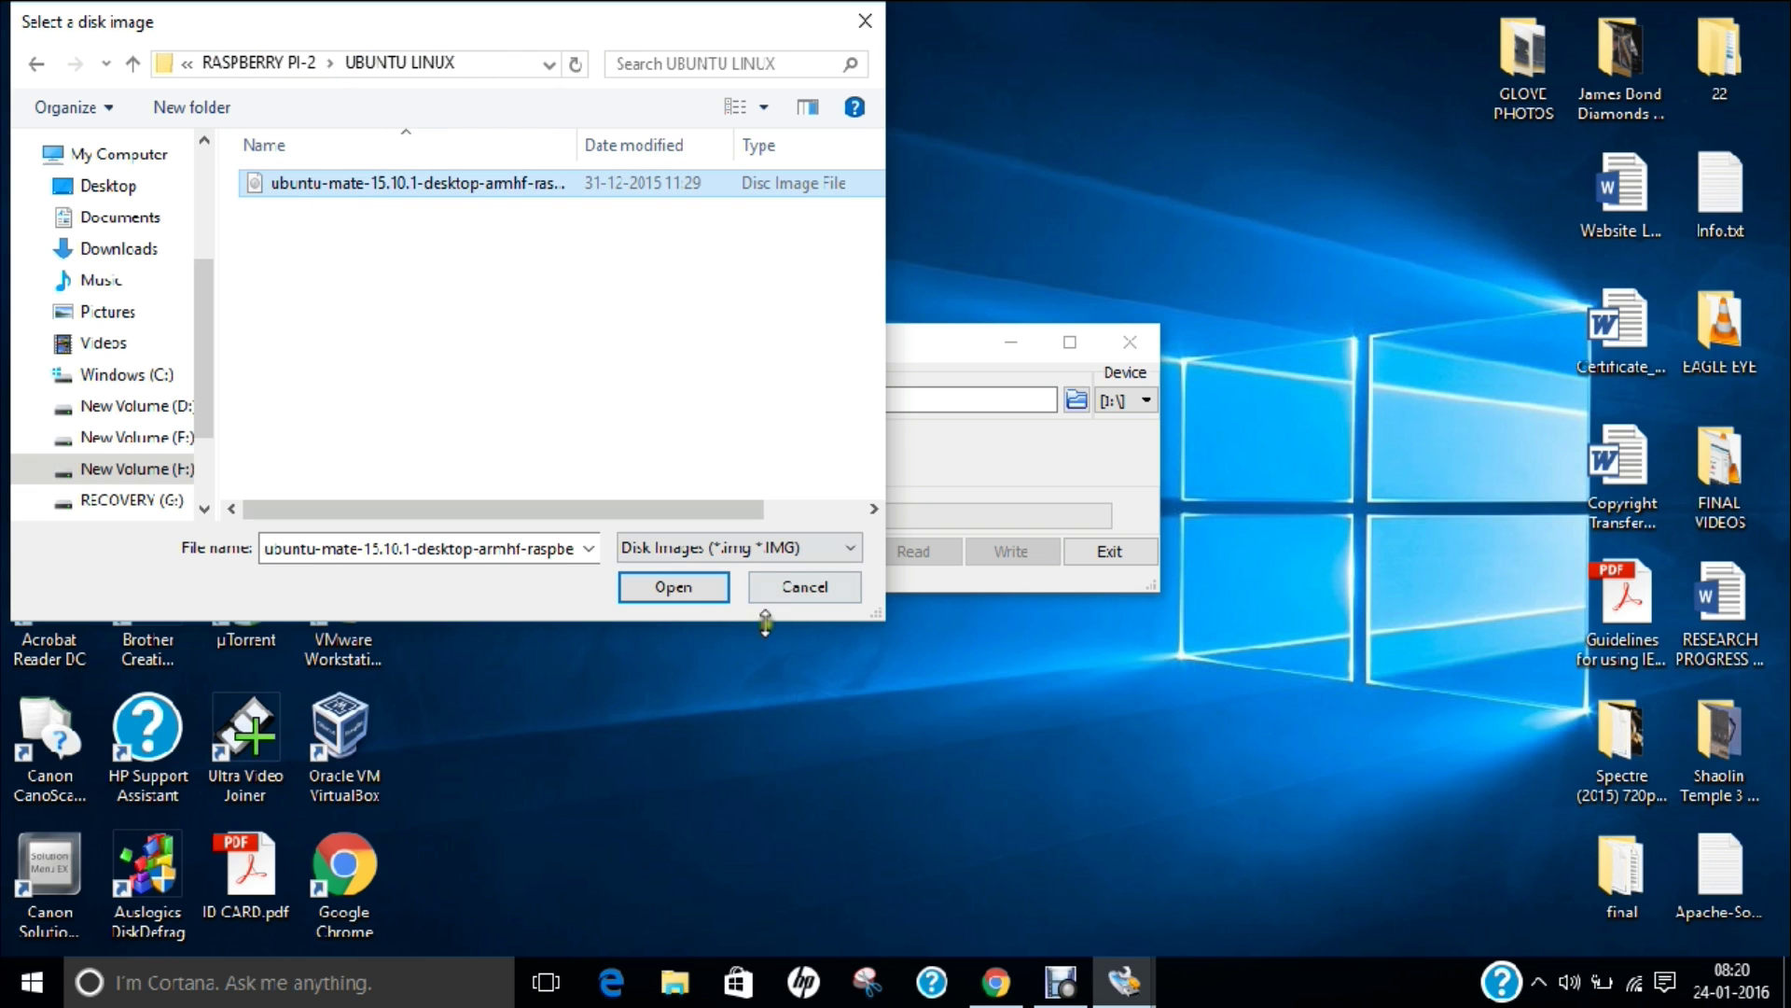
pyautogui.click(690, 588)
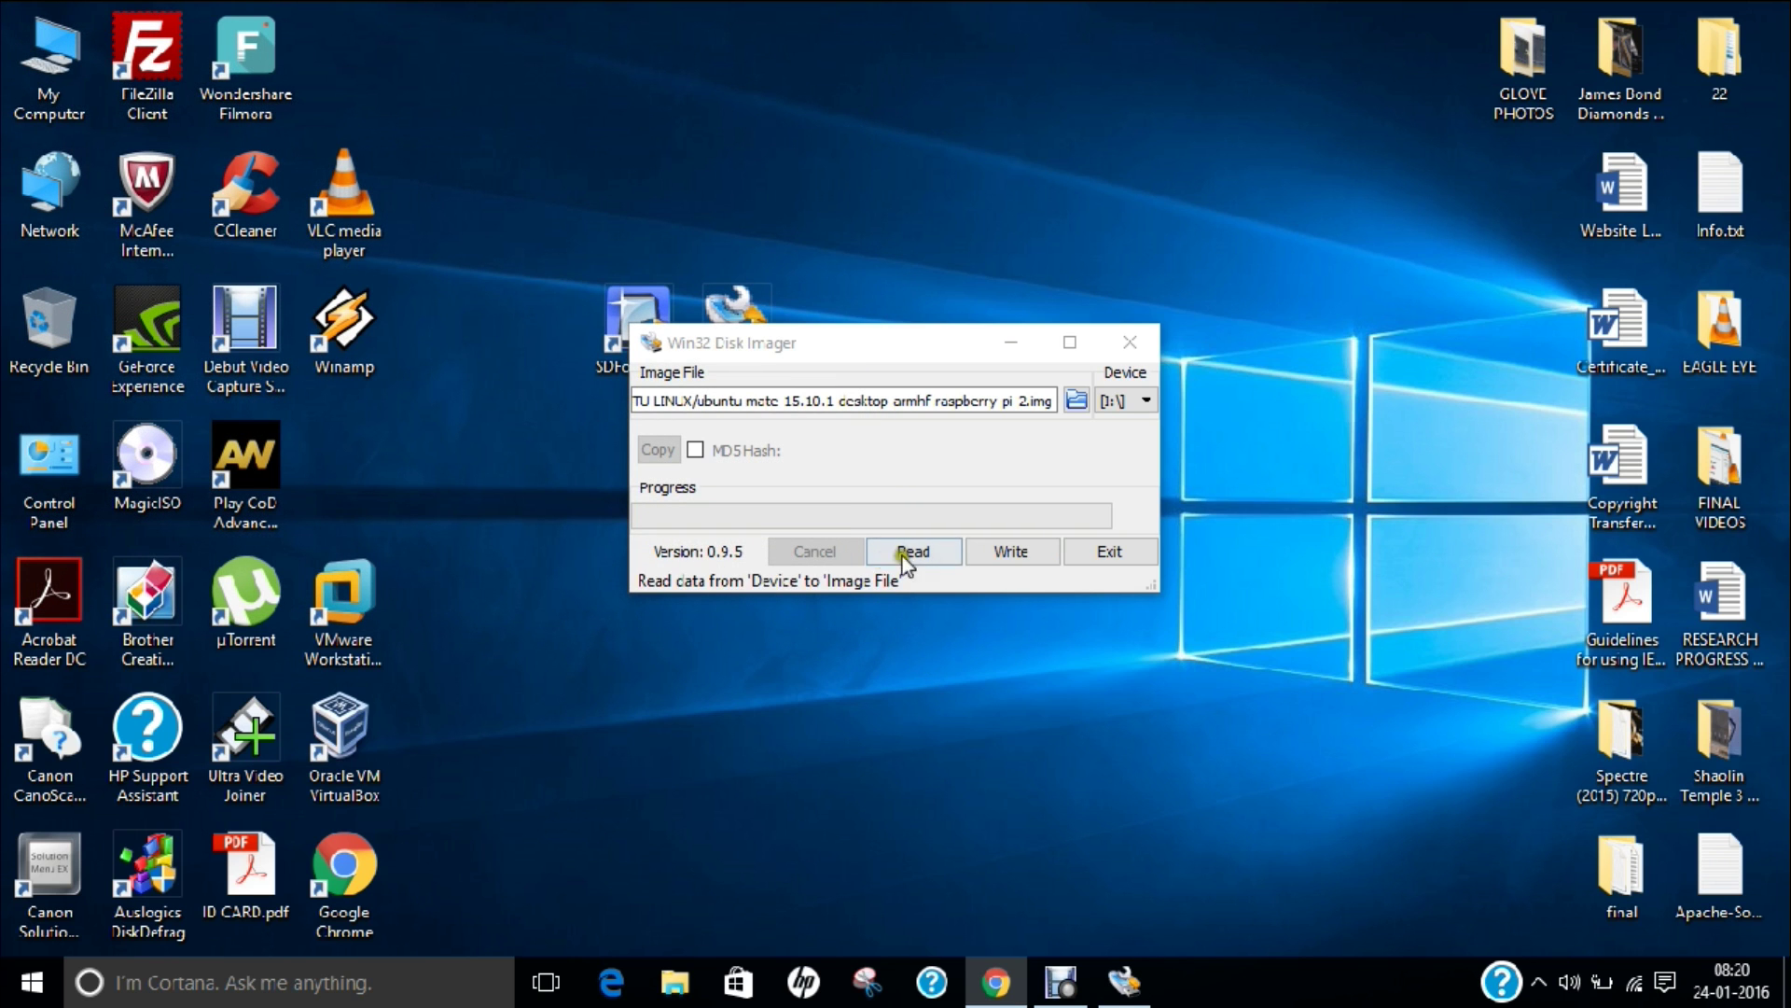
# - Write the Ubuntu MATE image to the memory card on drive I:, confirming the overwrite and acknowledging completion
pyautogui.click(987, 556)
pyautogui.click(933, 515)
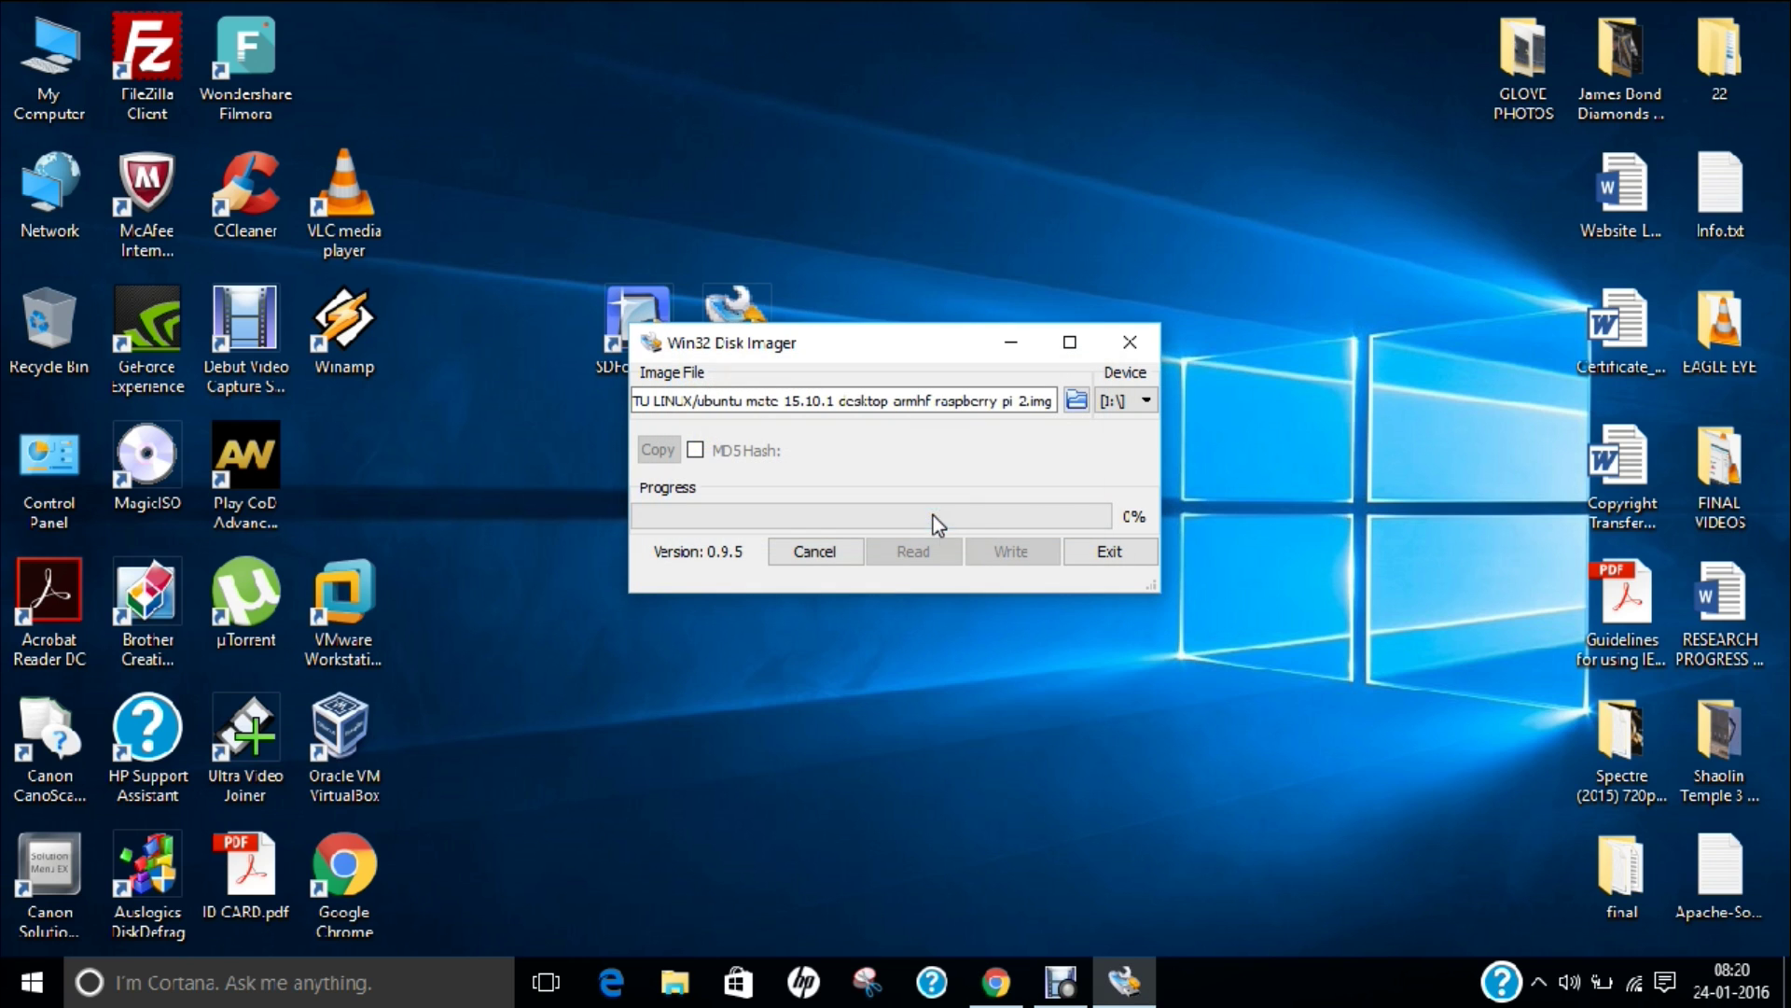
pyautogui.click(1061, 681)
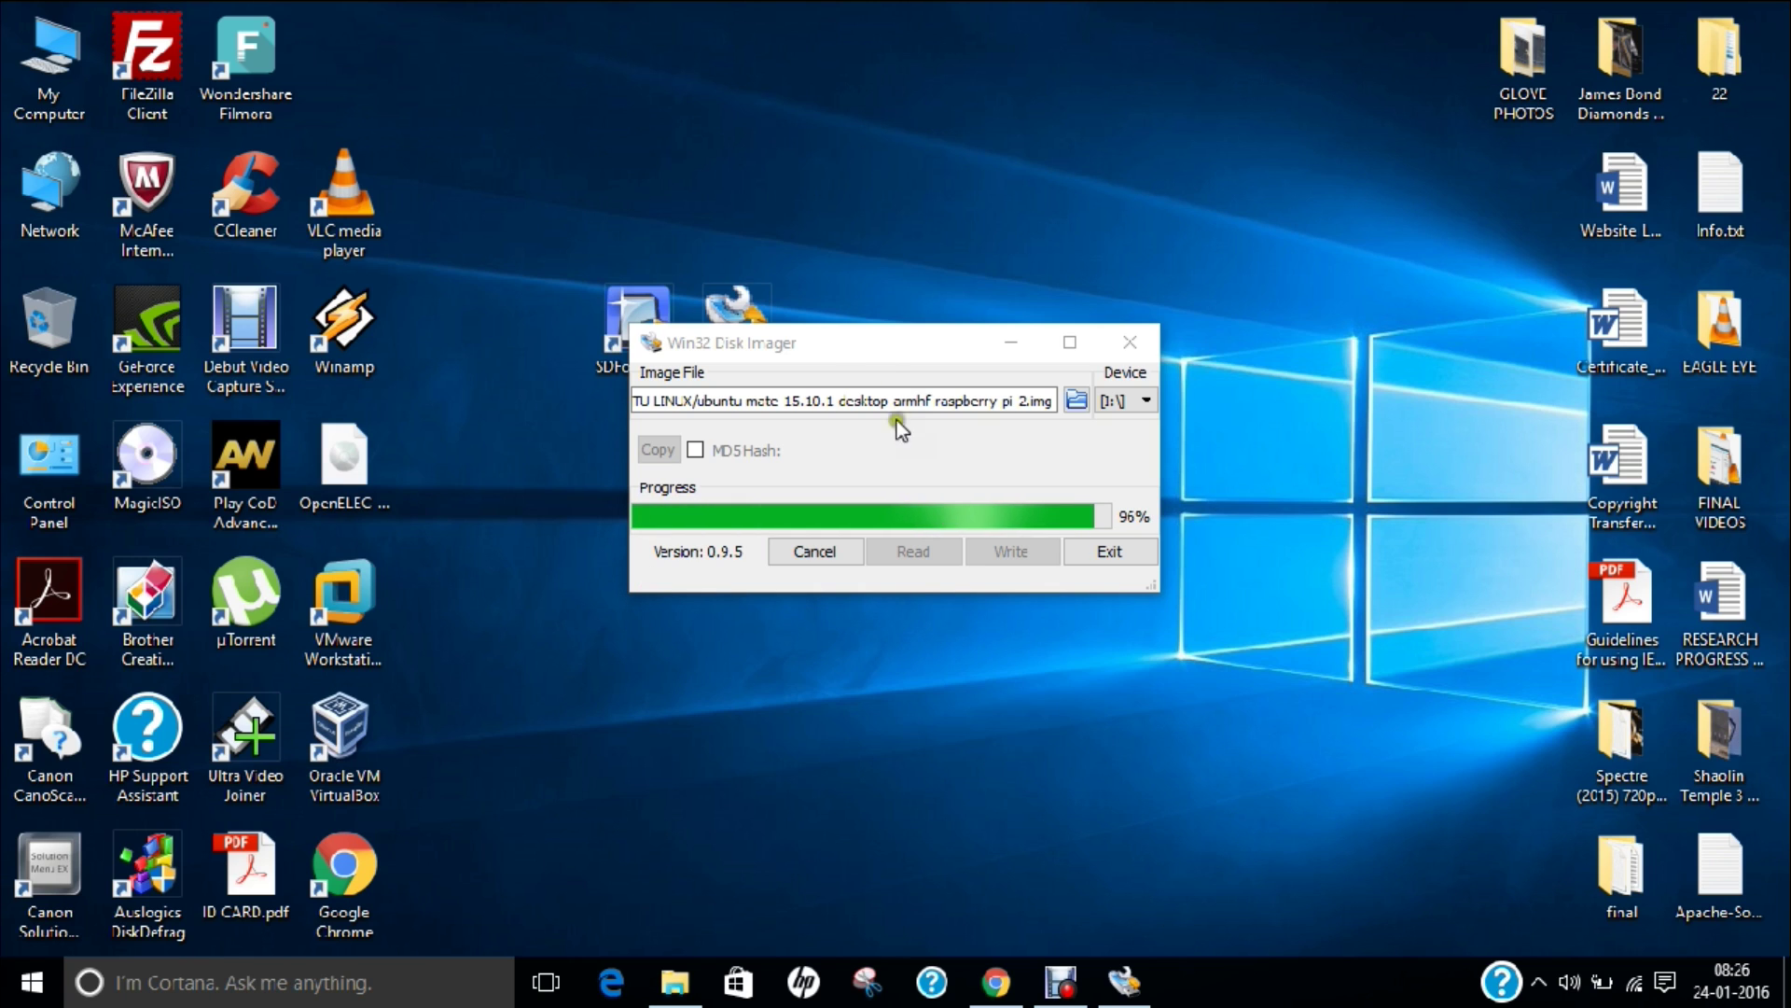
pyautogui.click(877, 338)
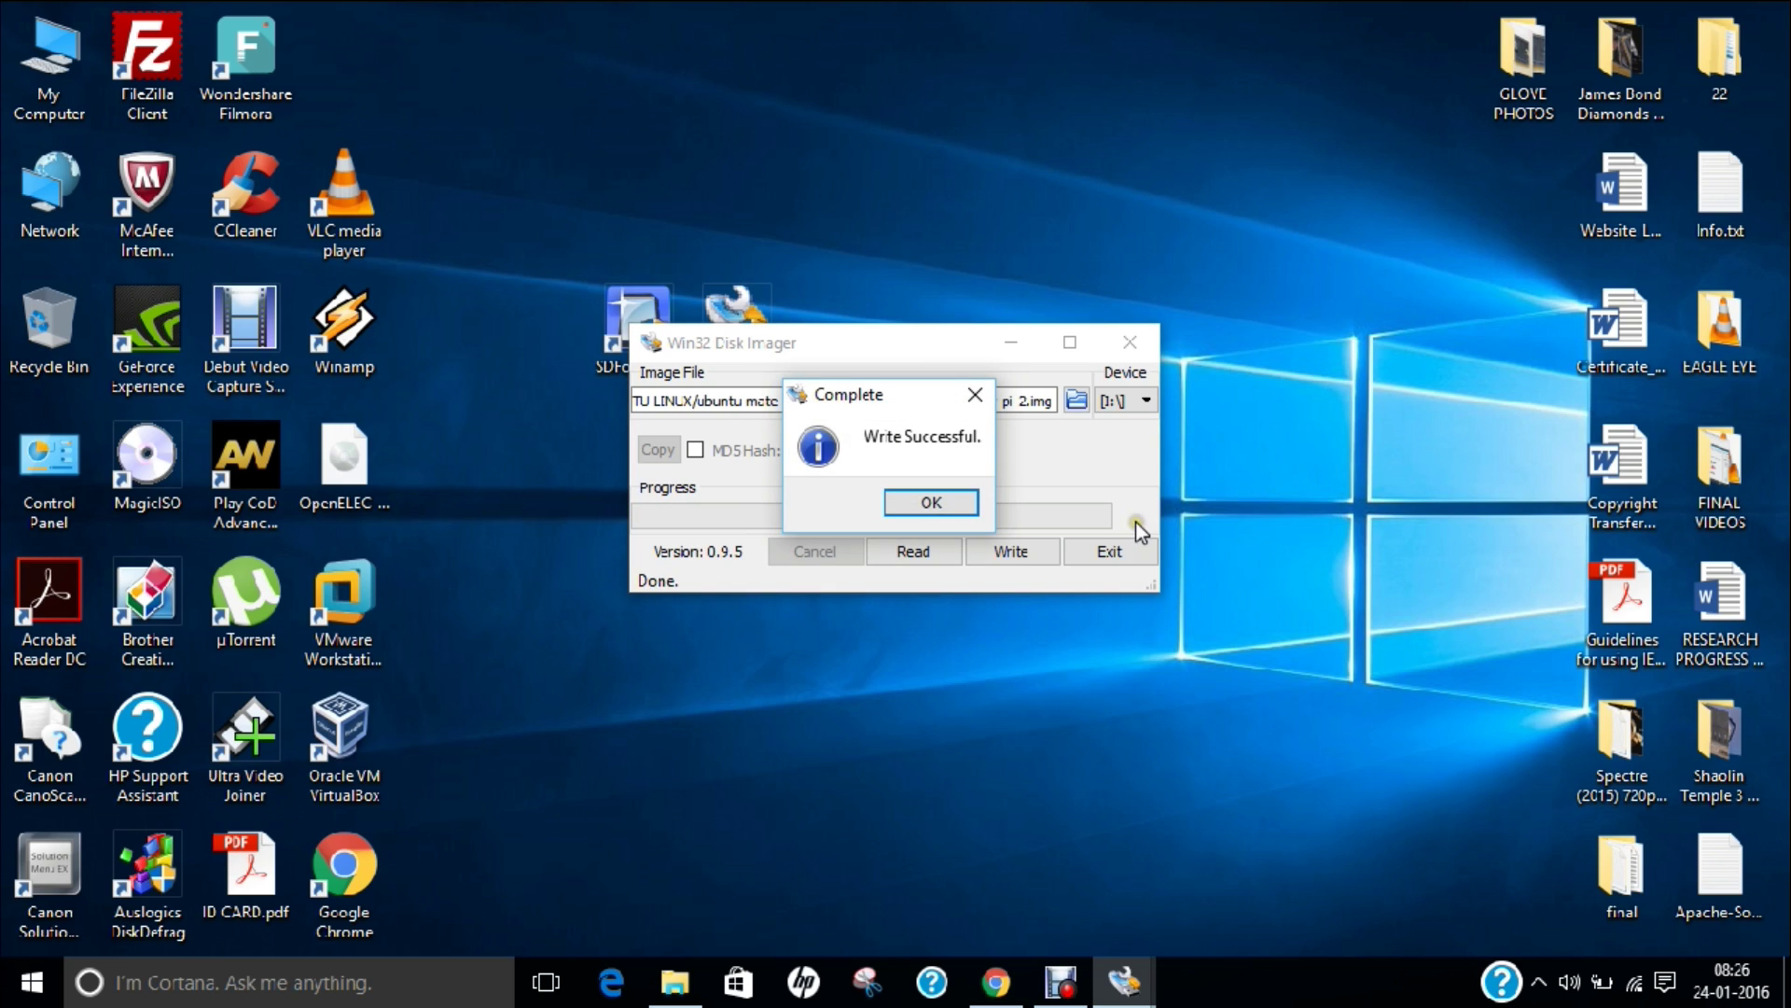
pyautogui.click(956, 504)
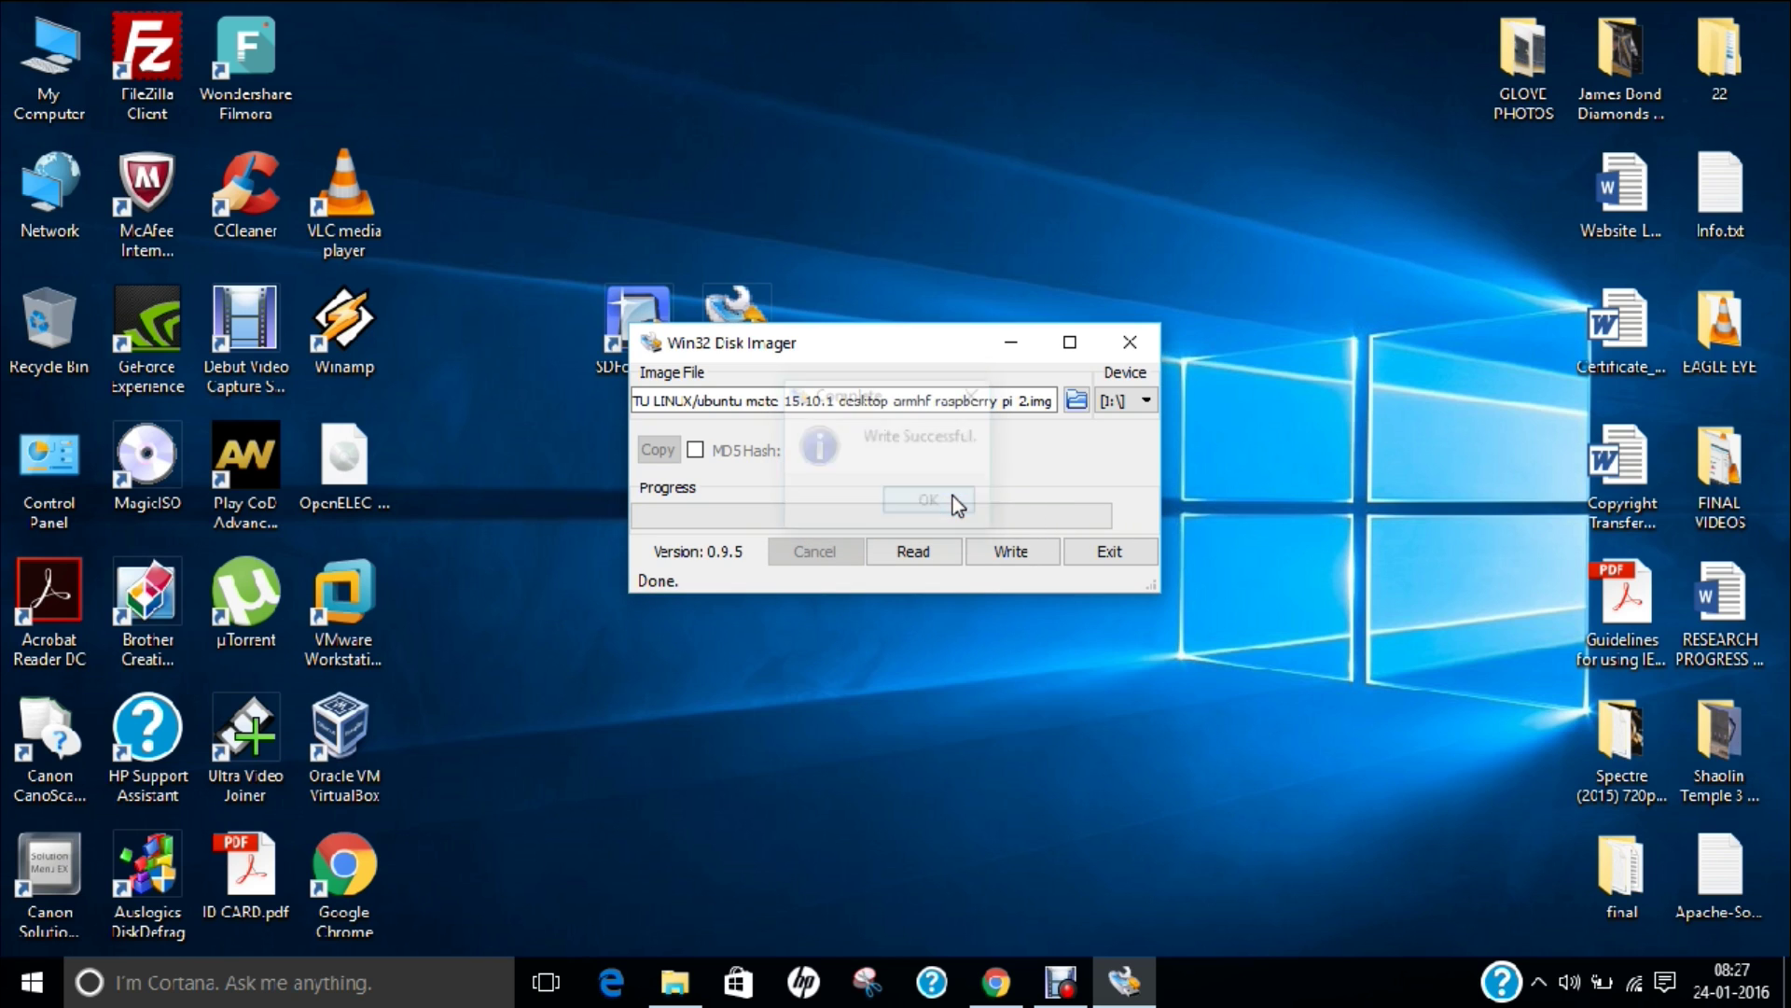
# - Safely eject the PI_BOOT (I:) memory card from the computer
pyautogui.click(1273, 997)
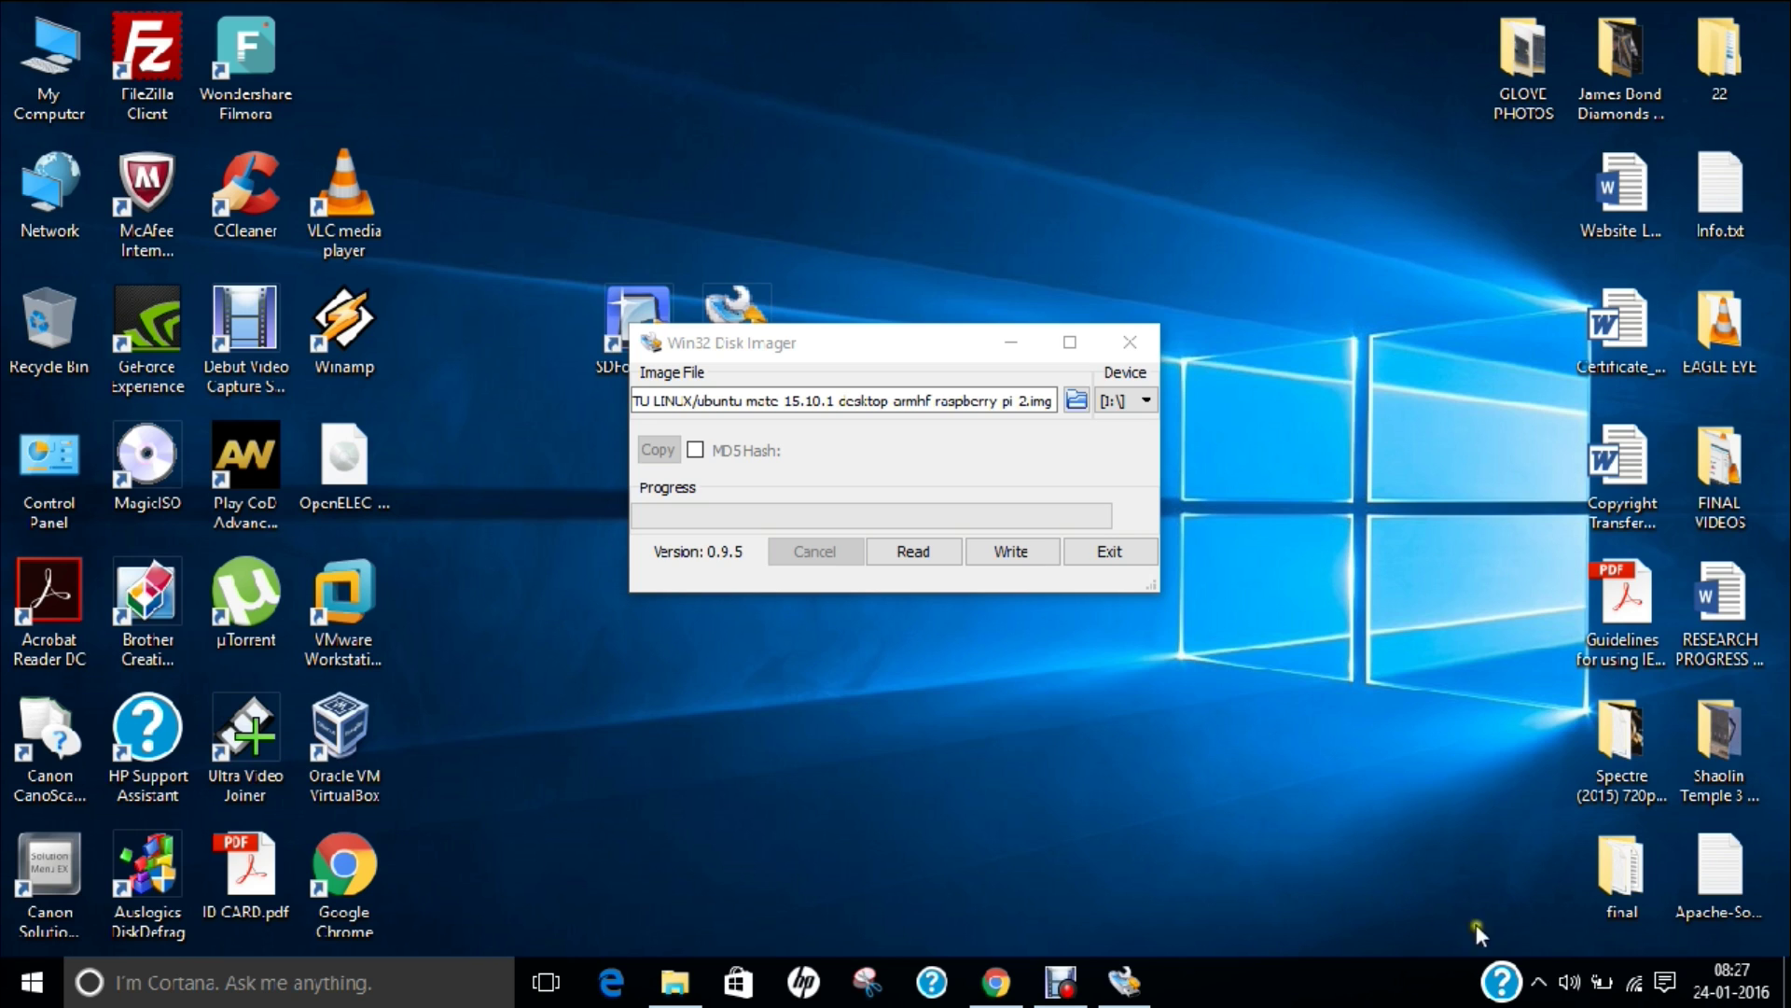
pyautogui.click(1537, 994)
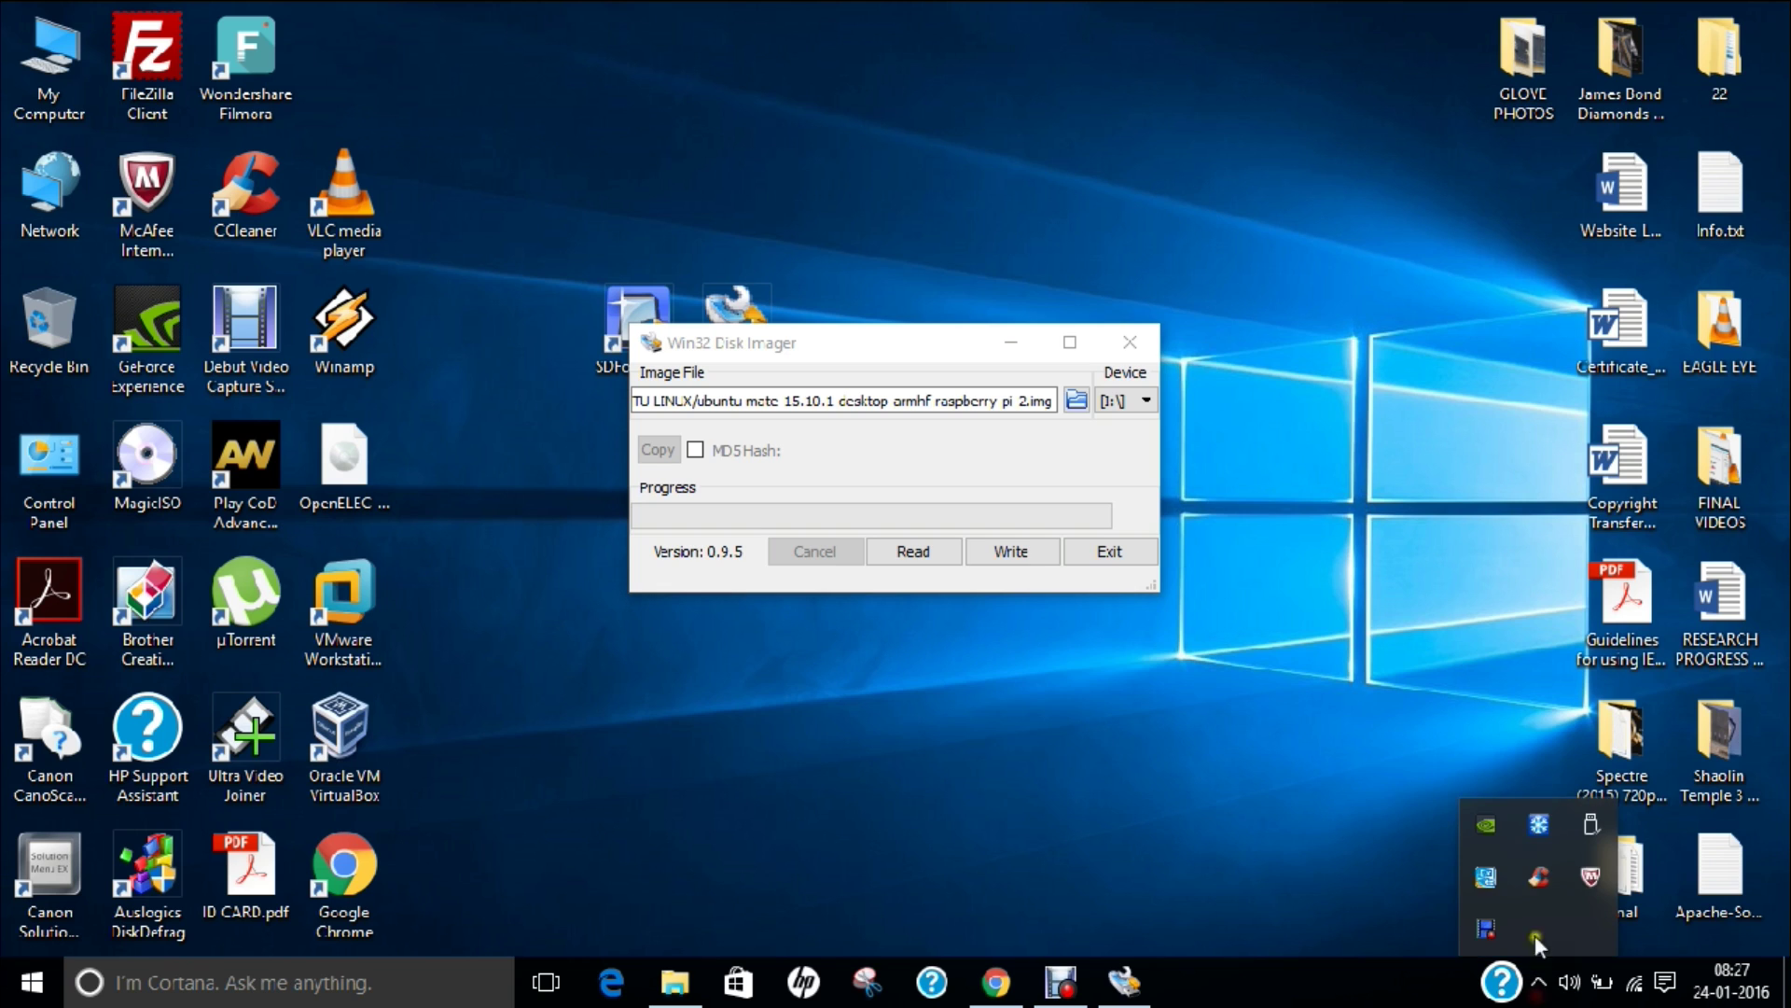
pyautogui.click(1591, 836)
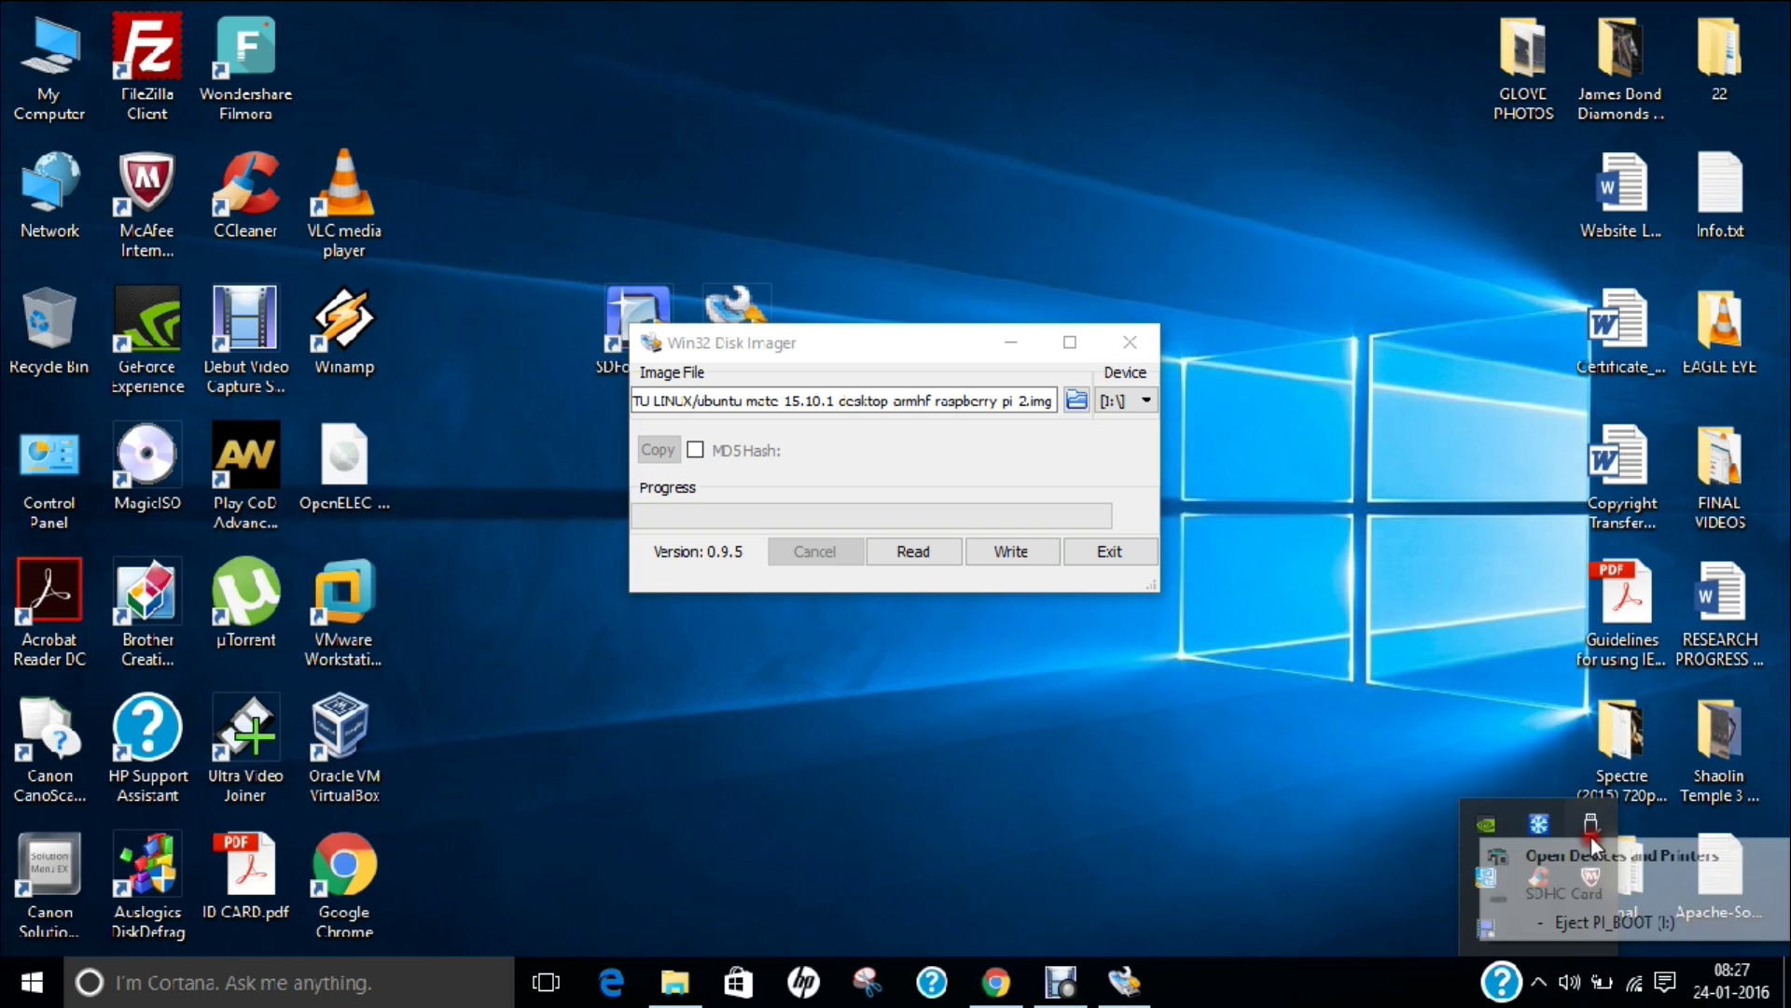
pyautogui.click(1586, 920)
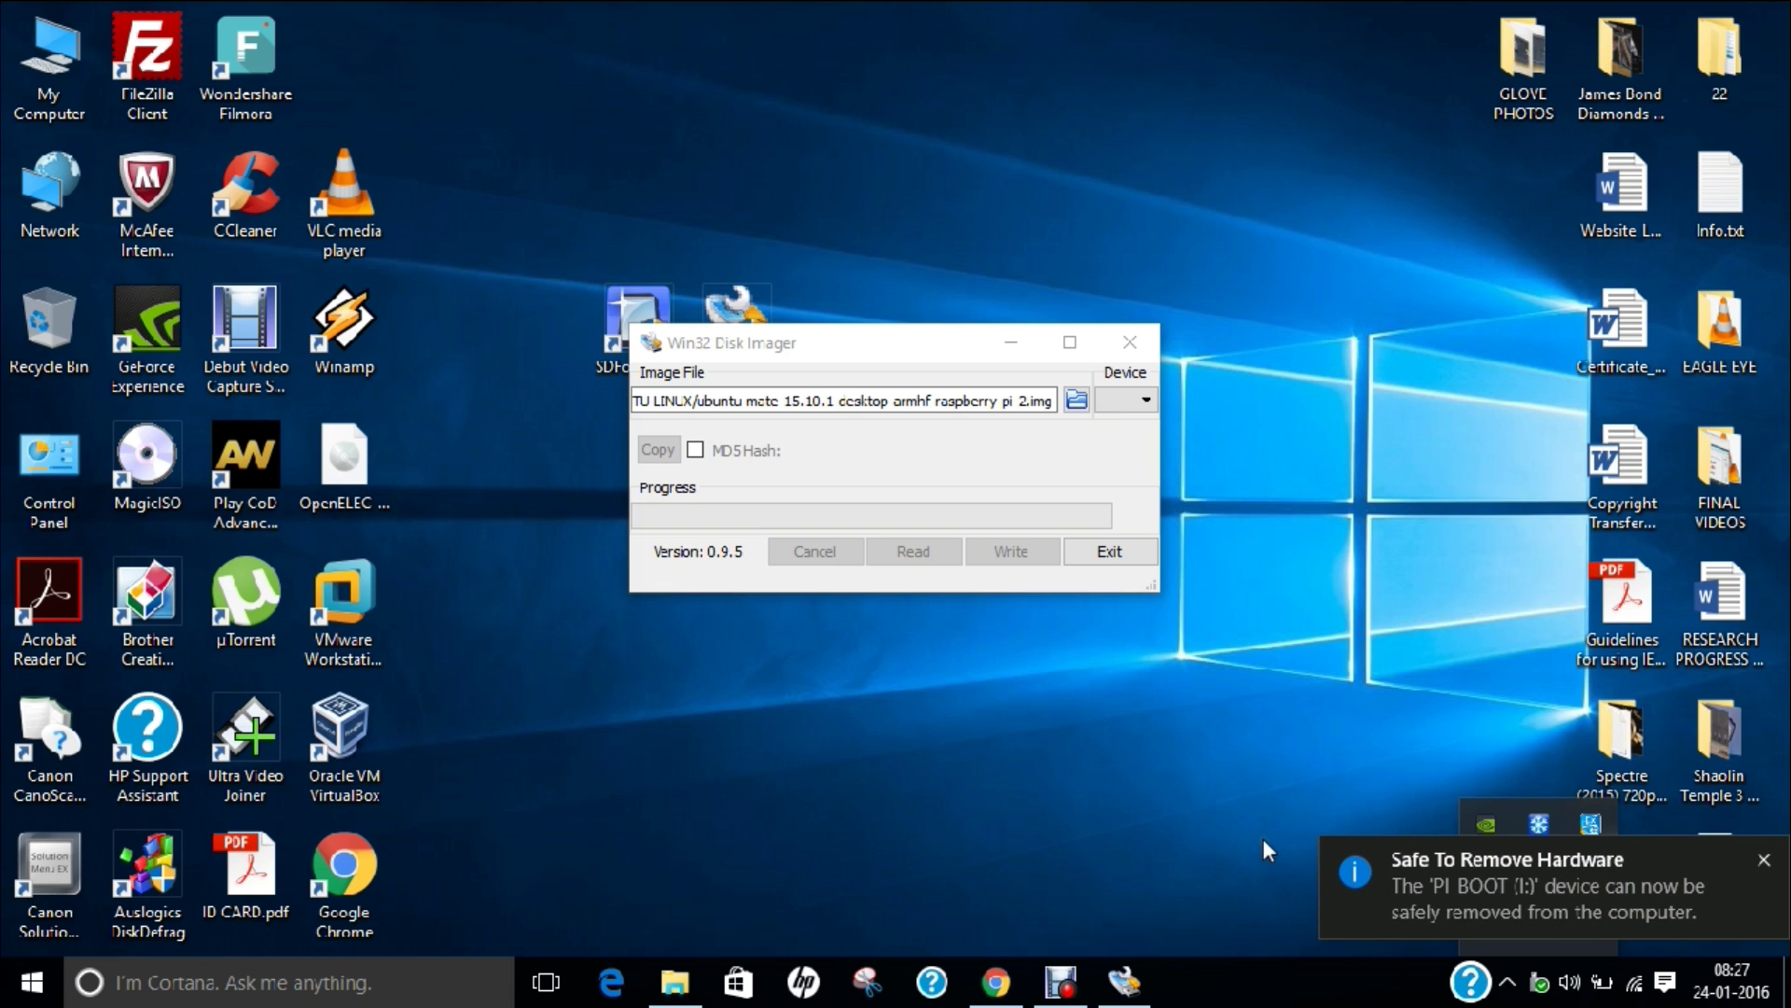